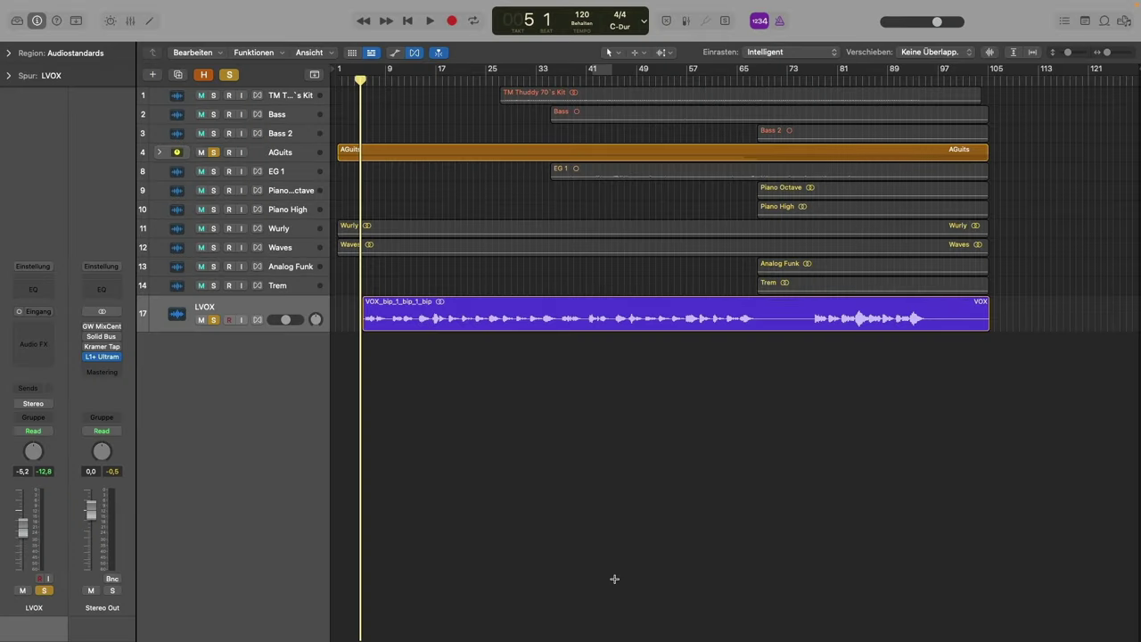
Add a Channel EQ to the LVOX track, with a 133 Hz low cut and a -4.7 dB dip at 296 Hz.
left_click(36, 287)
left_click_drag(653, 169, 800, 250)
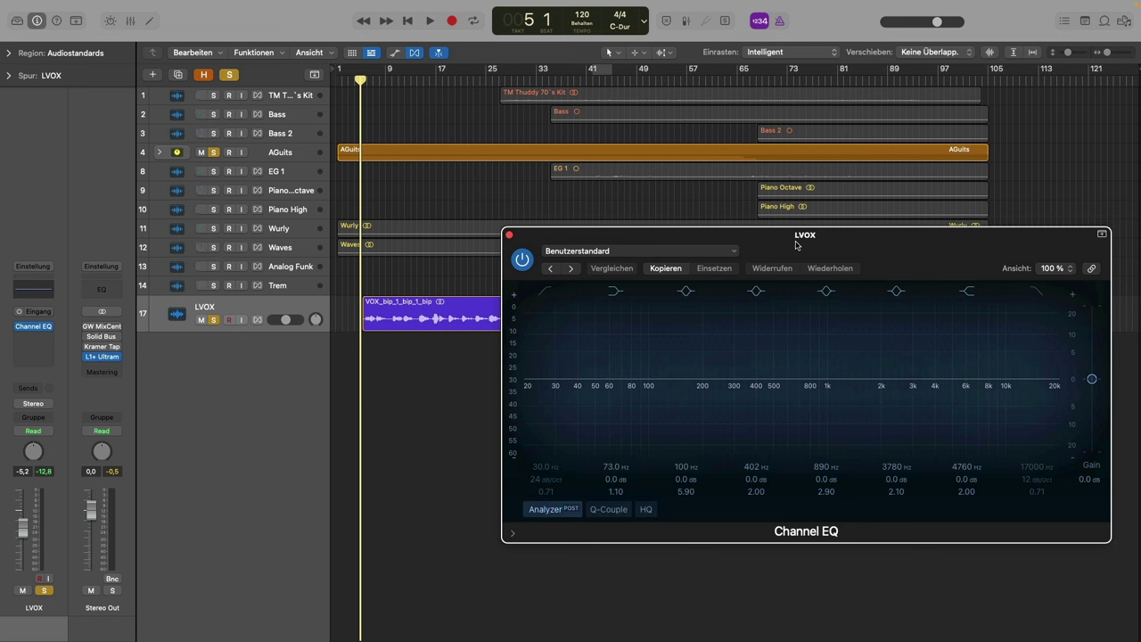
key("space")
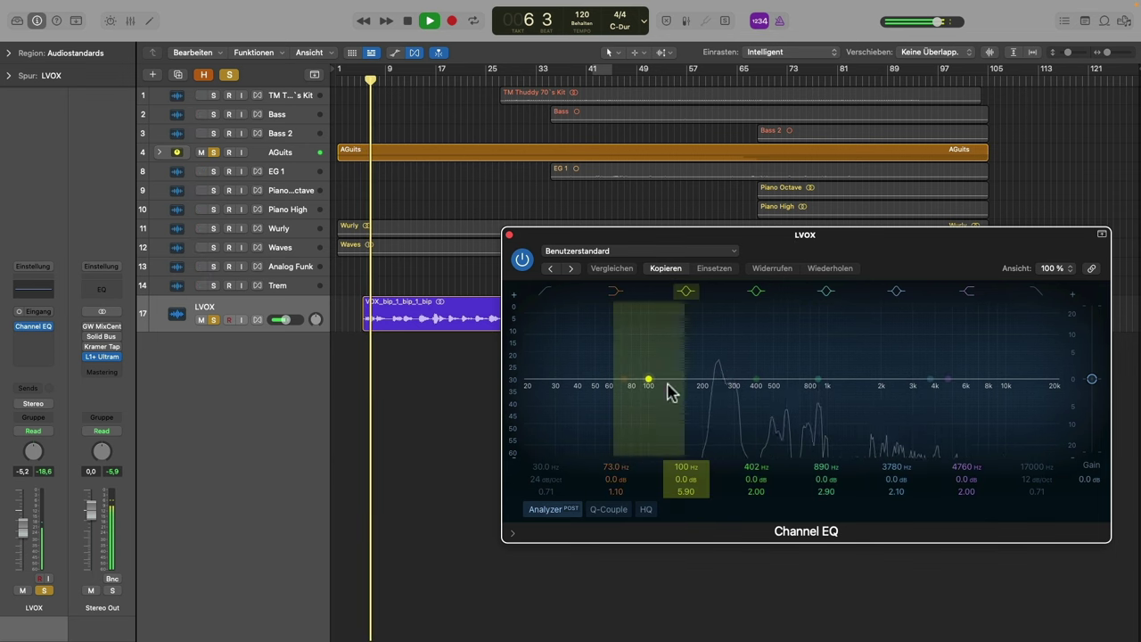
mouse_move(754, 381)
left_mouse_down()
mouse_move(677, 365)
mouse_move(889, 359)
mouse_move(757, 360)
left_mouse_up()
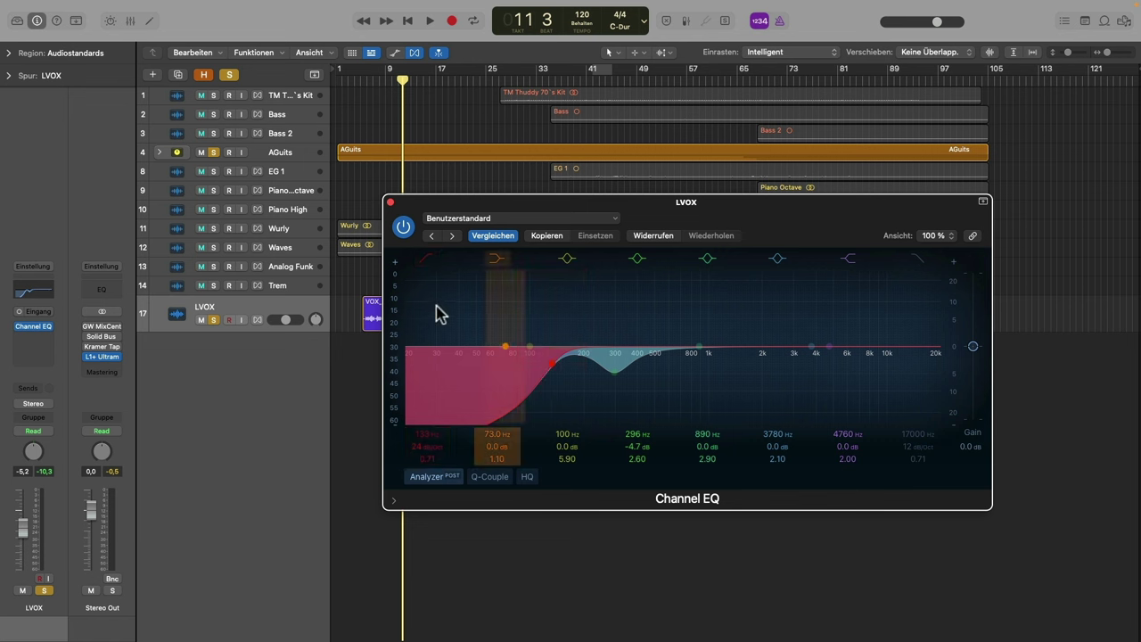
Compare the playing vocal with the Channel EQ bypassed and active.
left_click(404, 227)
key("space")
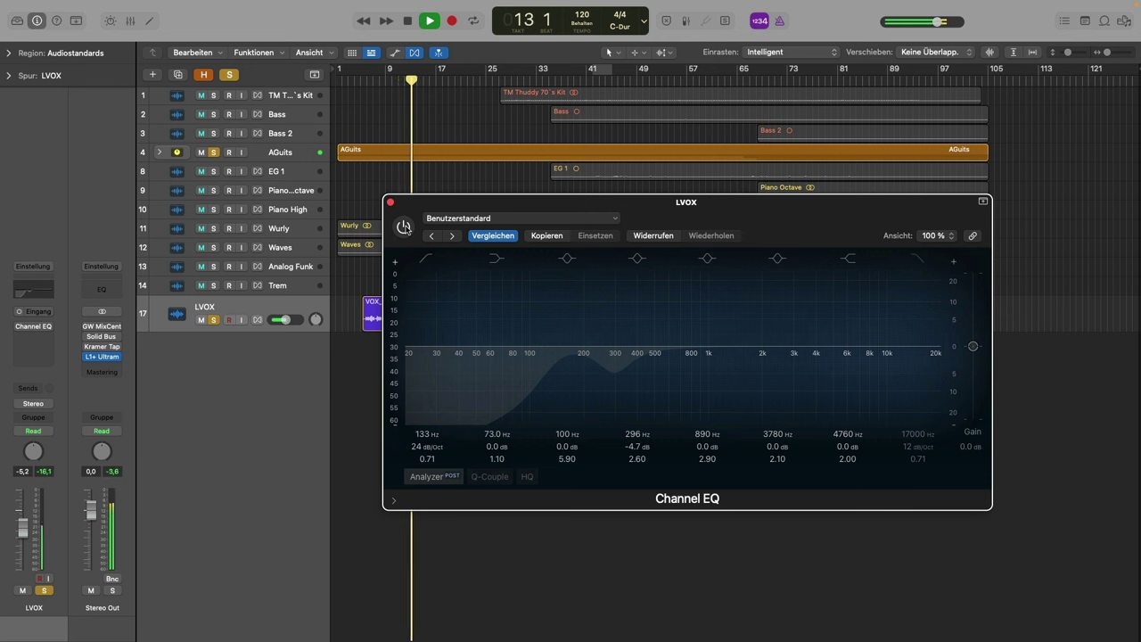
left_click(403, 227)
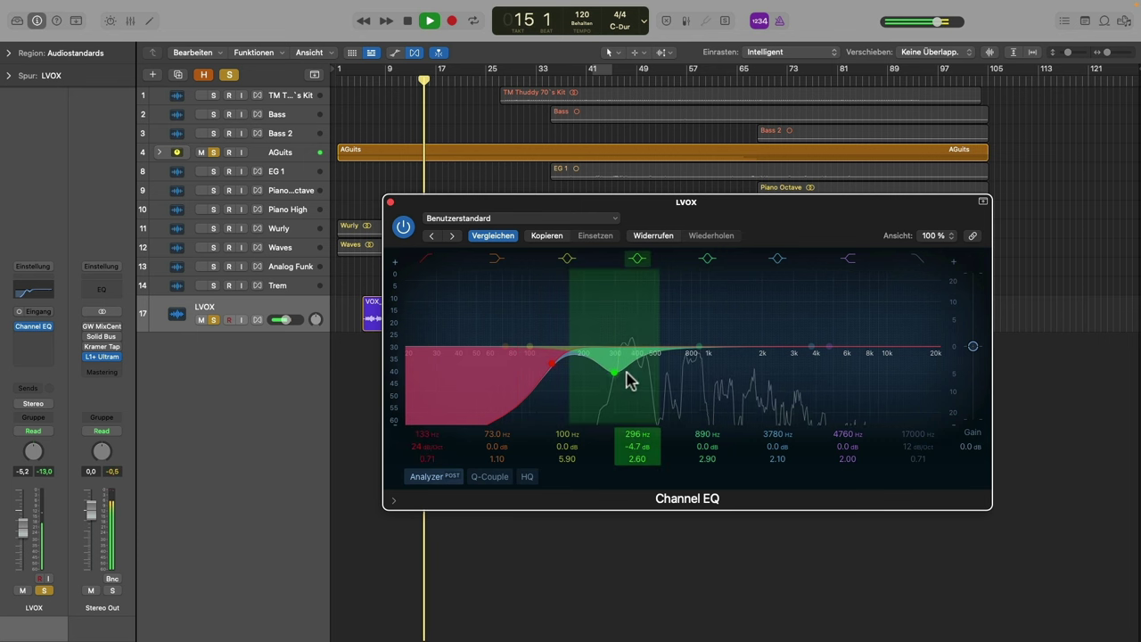
Shift the Channel EQ's low-mid dip to 324 Hz at -4.0 dB, stop playback and close the EQ.
left_click_drag(613, 371, 615, 373)
key("space")
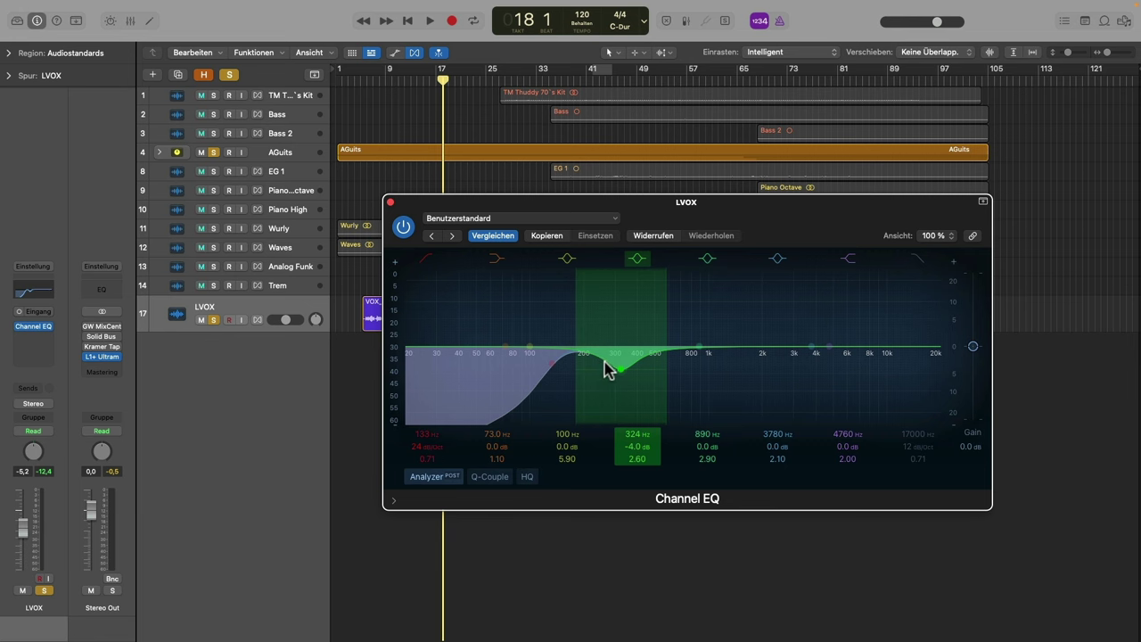
left_click(391, 202)
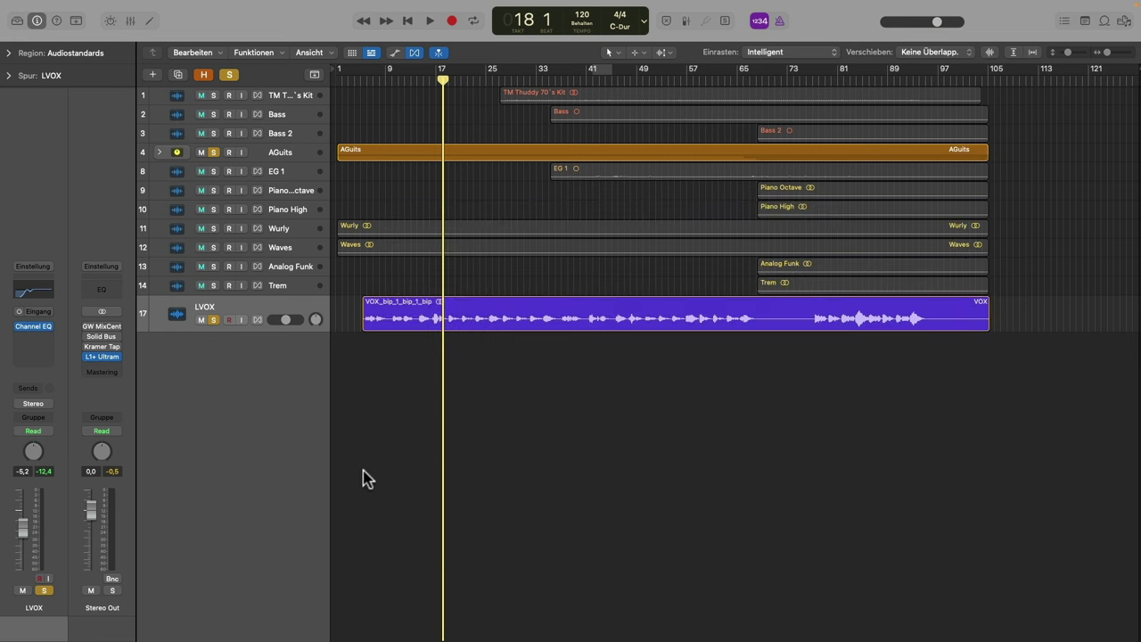
Insert a mono Vintage Tube EQ after the Channel EQ on the LVOX track.
left_click(46, 342)
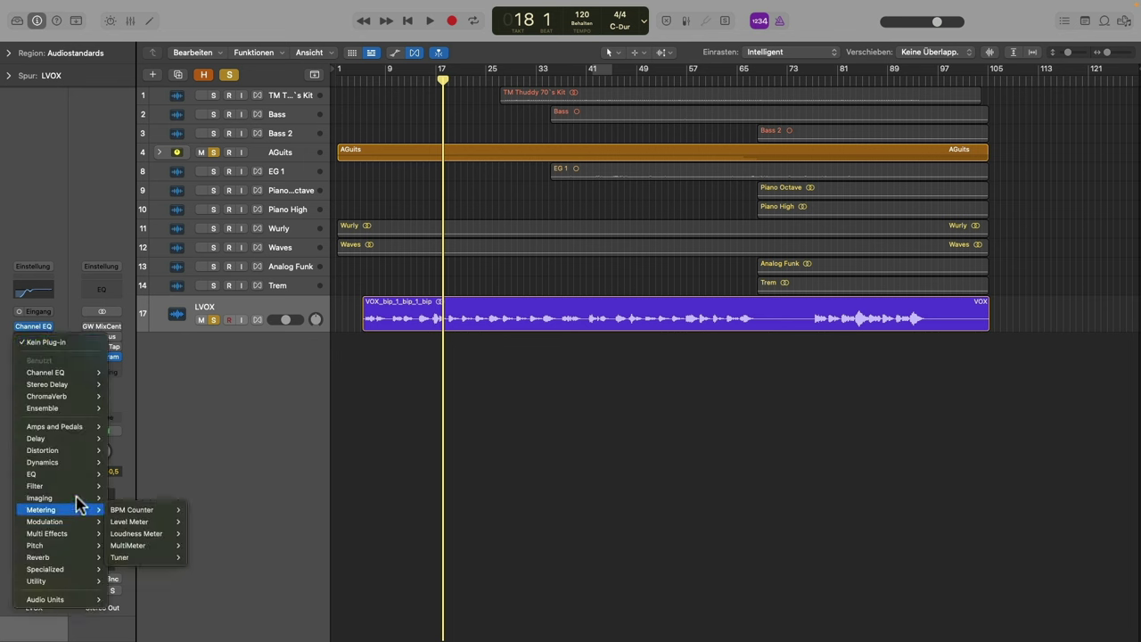
mouse_move(76, 474)
mouse_move(165, 530)
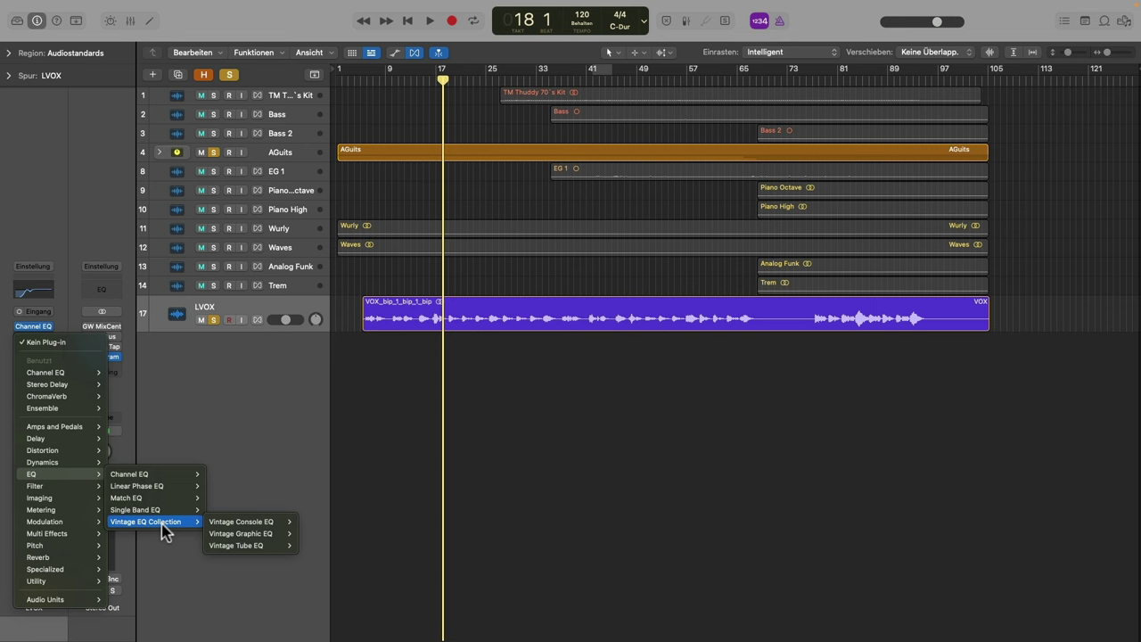
mouse_move(244, 544)
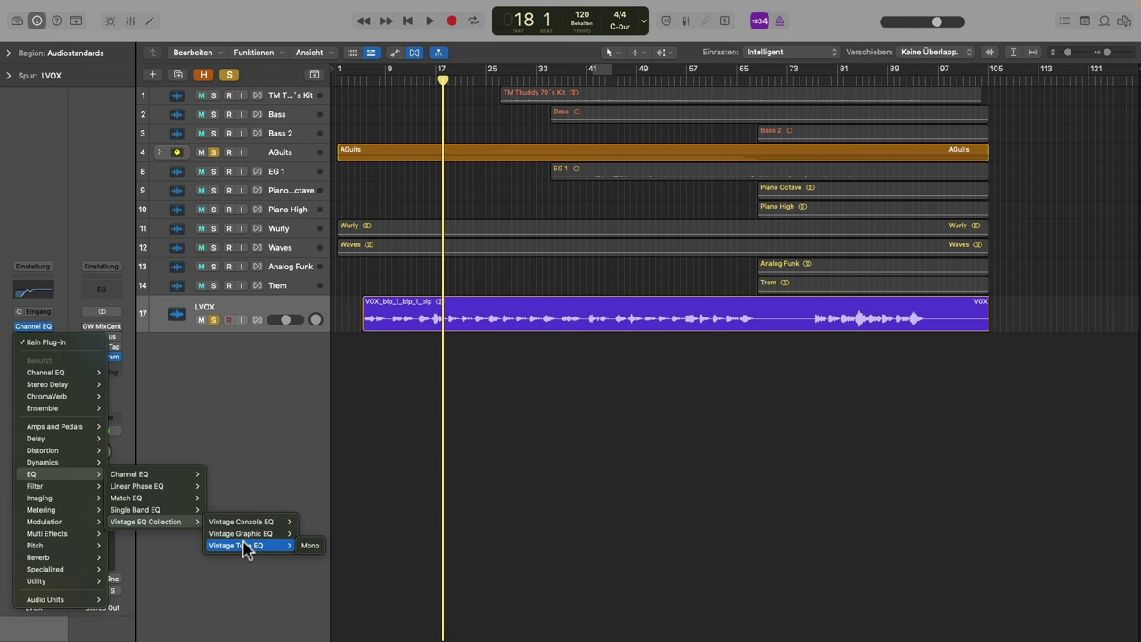
left_click(304, 546)
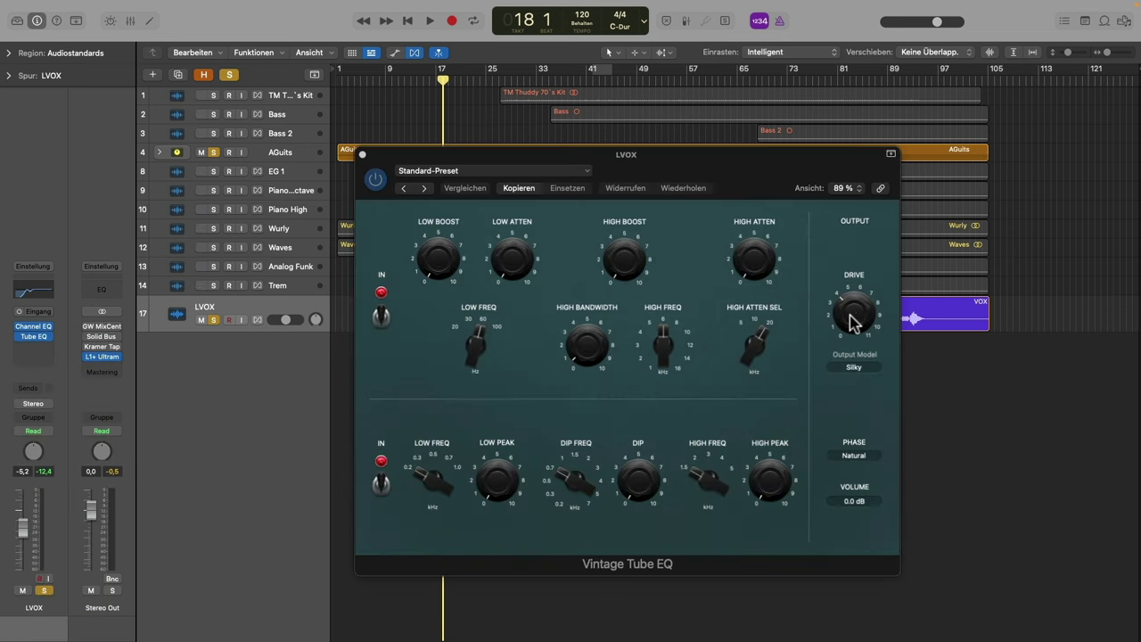
Boost the Vintage Tube EQ's highs at 16 kHz with a wide bandwidth, and raise the lower section's High Peak to about 3.4 at 2.75 kHz.
left_click(657, 347)
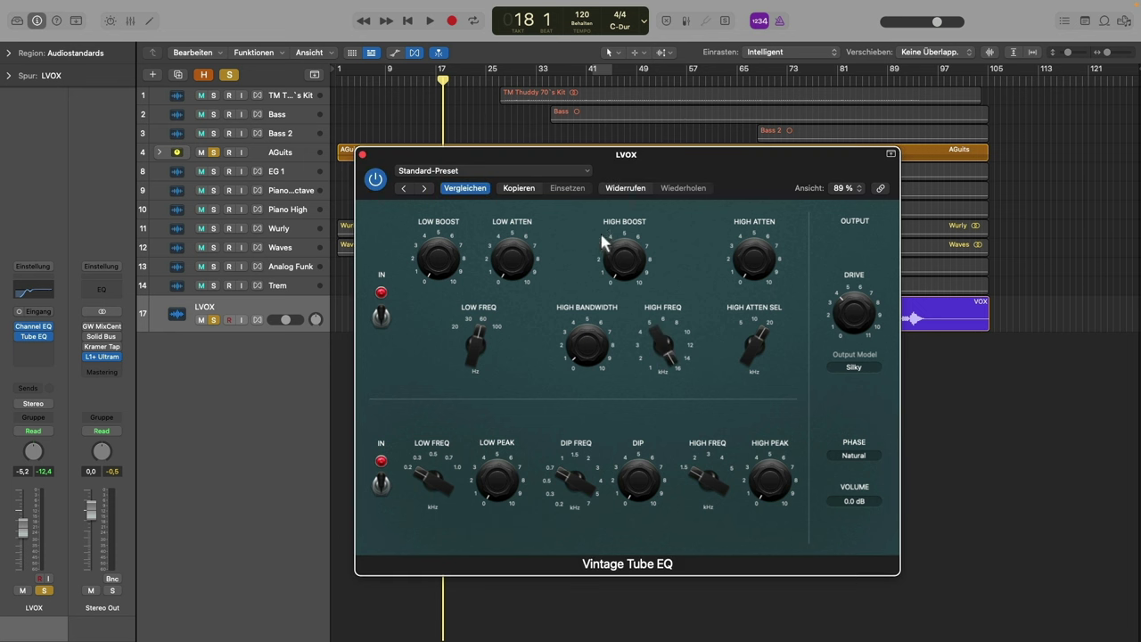
left_click_drag(624, 265, 600, 235)
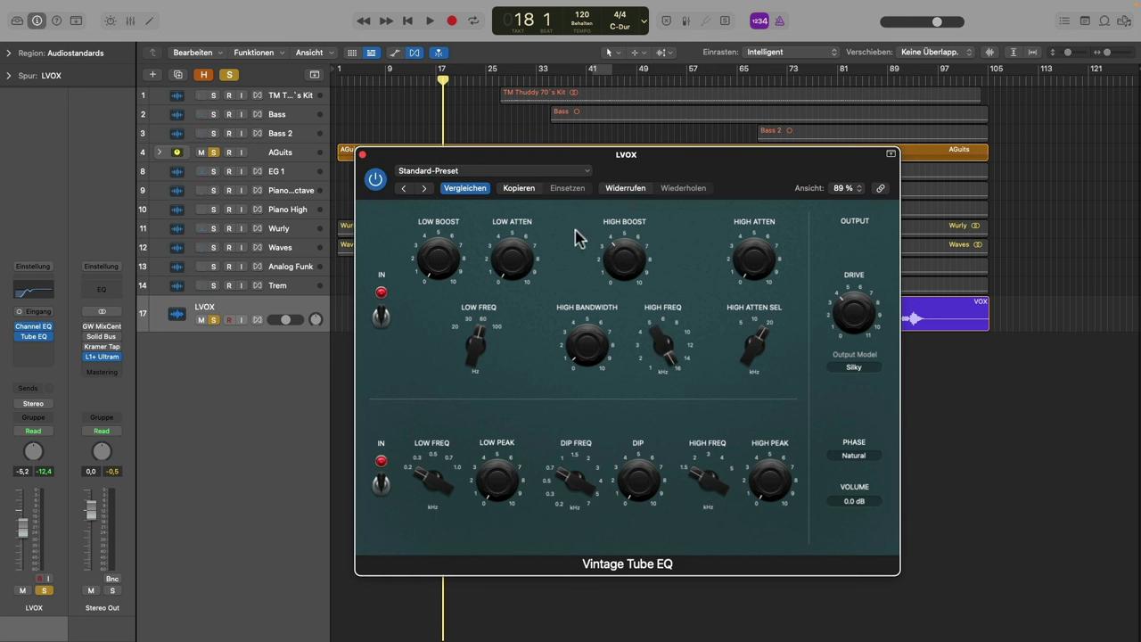
left_click_drag(592, 352, 505, 142)
left_click_drag(724, 495, 705, 479)
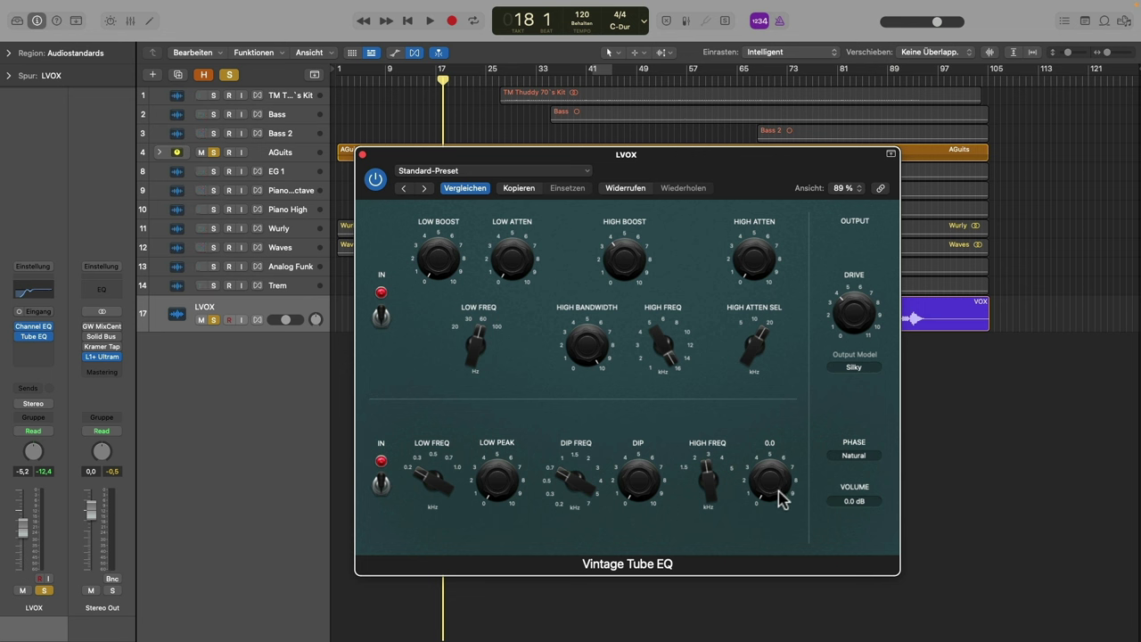
left_click_drag(778, 495, 729, 444)
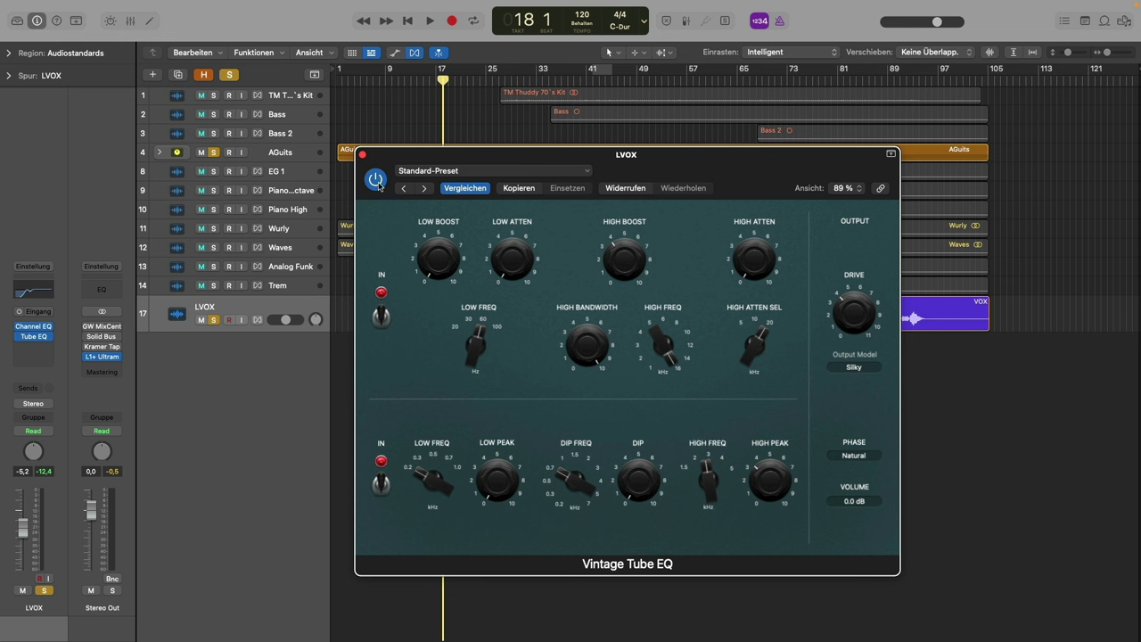
Review the Vintage Tube EQ's high-band settings and compare the playing vocal with the plug-in bypassed and active.
mouse_move(630, 270)
mouse_move(674, 374)
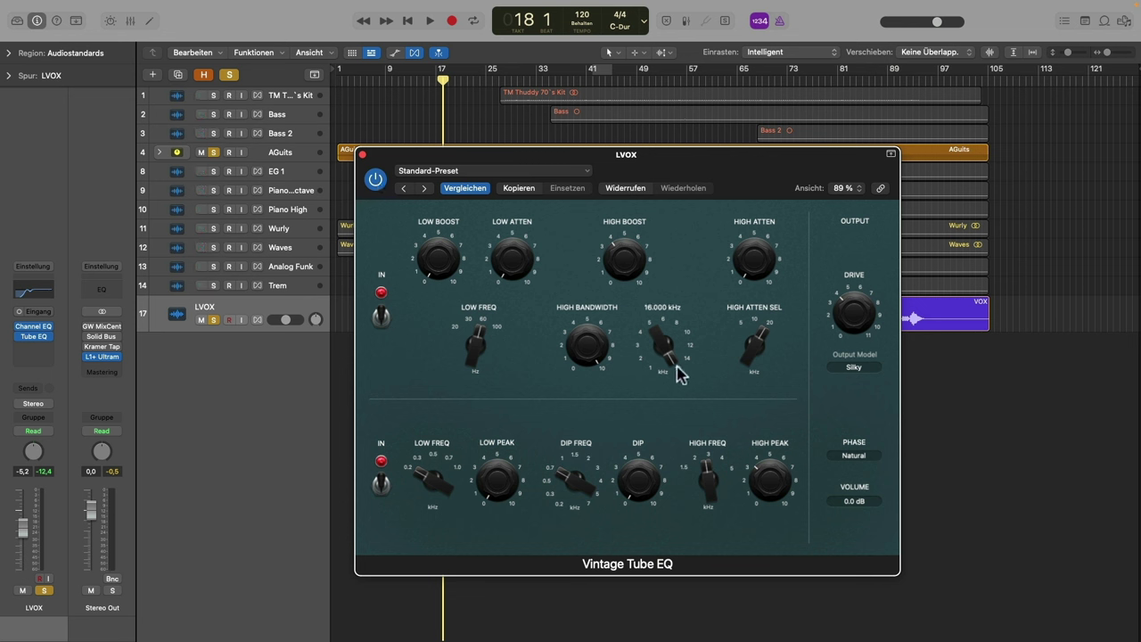
mouse_move(715, 499)
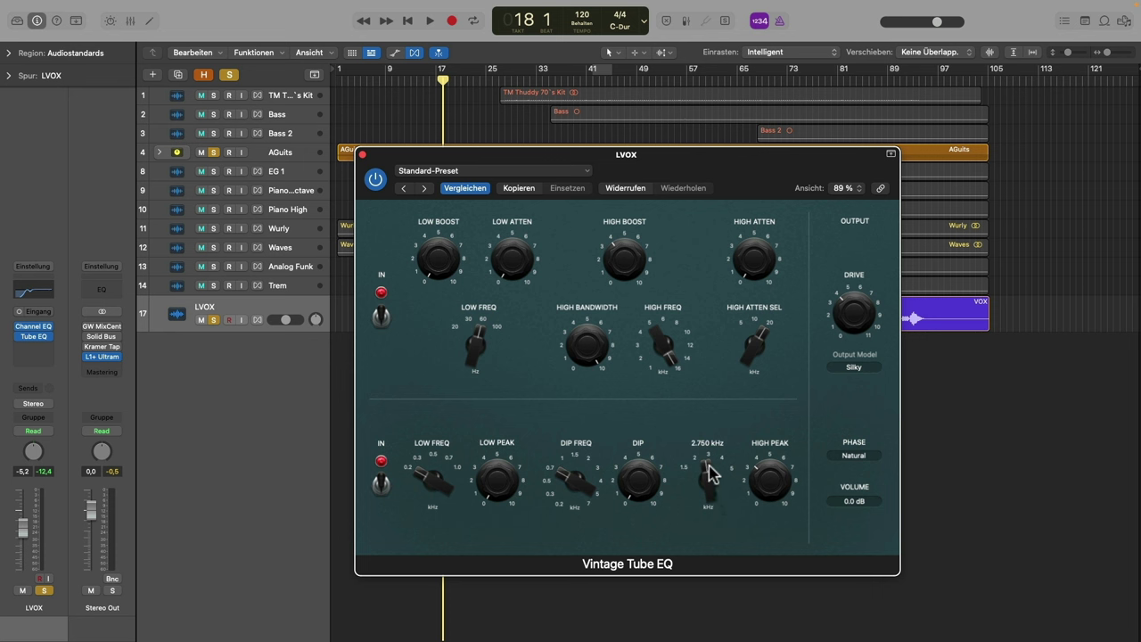
left_click(379, 182)
key("space")
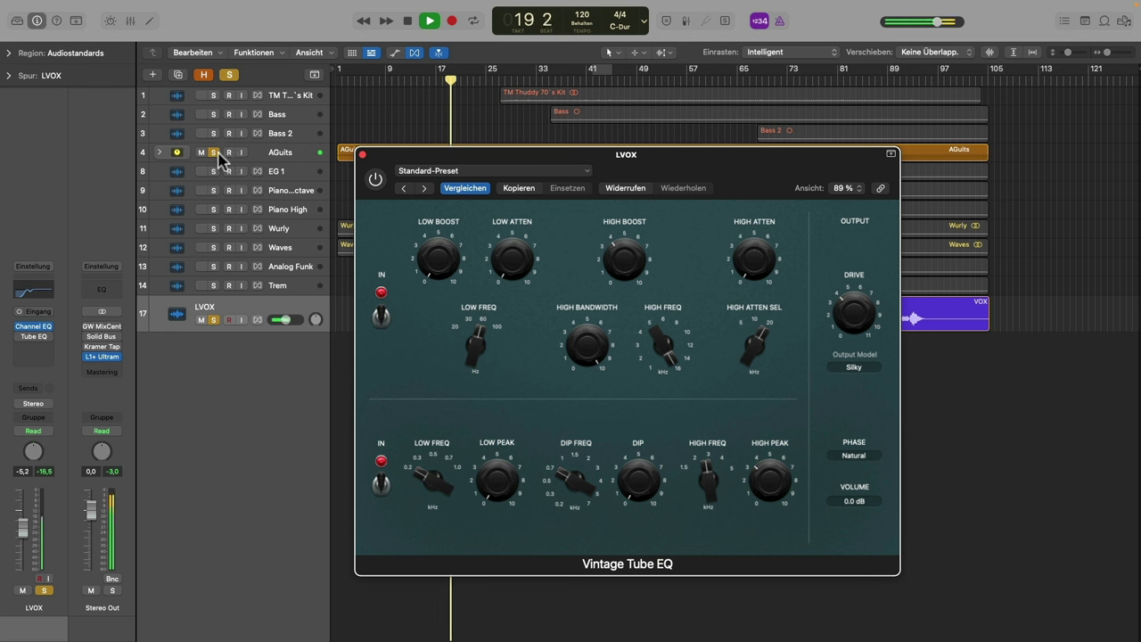
left_click(376, 180)
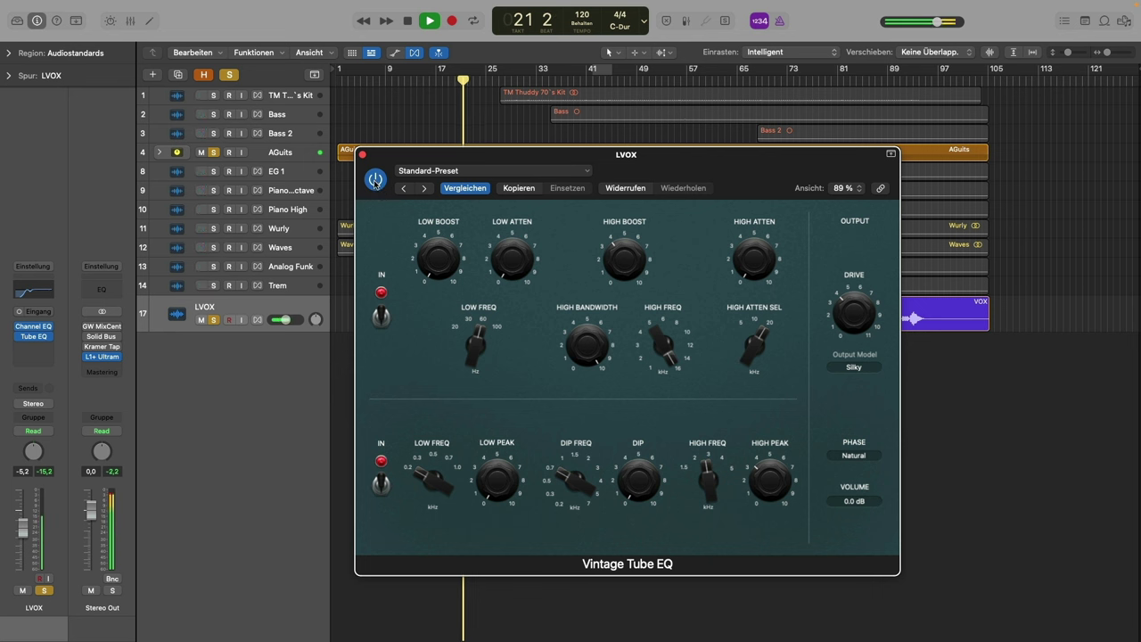
Audition an exaggerated High Boost on the Vintage Tube EQ during playback, and bring it back to about 3.6.
left_click_drag(623, 285, 588, 190)
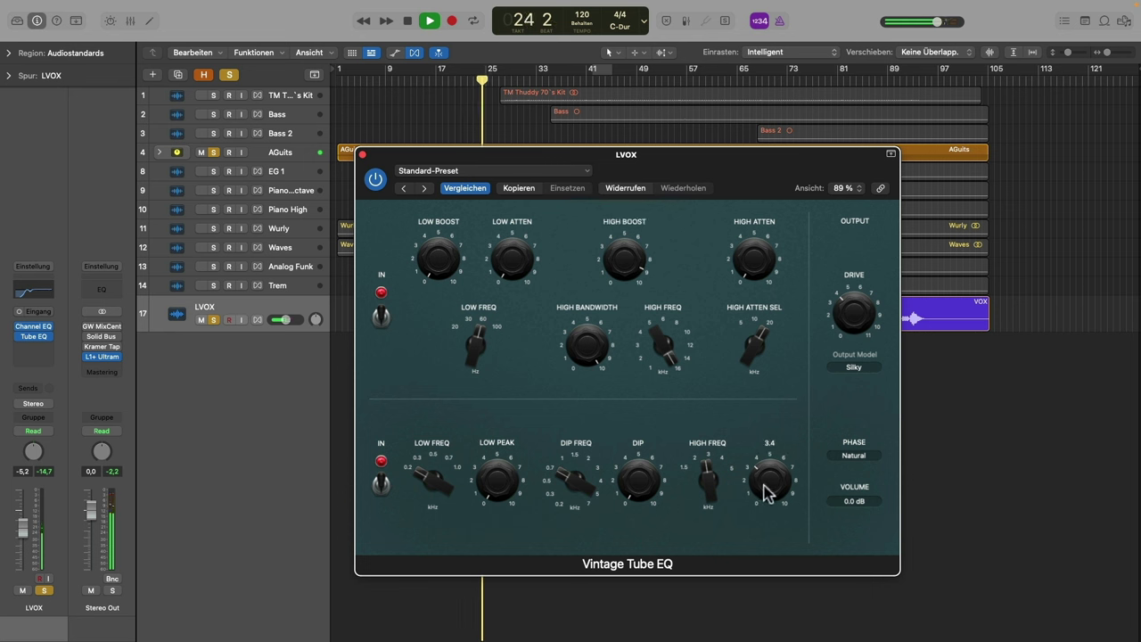
mouse_move(768, 488)
left_mouse_down()
mouse_move(761, 448)
mouse_move(762, 492)
left_mouse_up()
left_click_drag(636, 262, 636, 337)
key("space")
left_click_drag(627, 252, 626, 274)
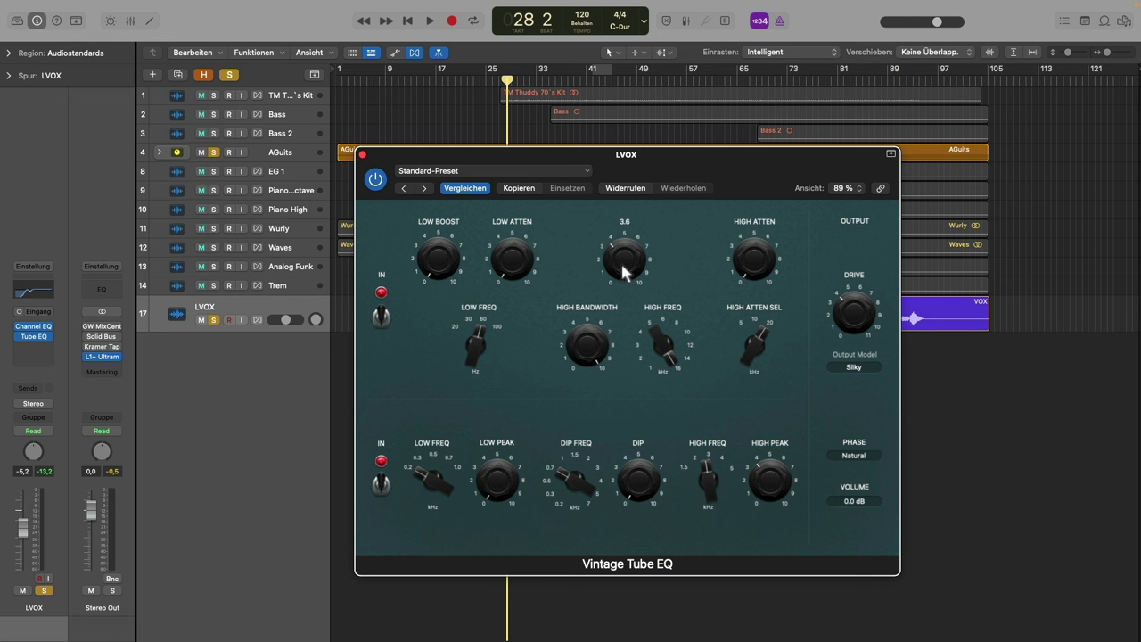
left_click_drag(622, 269, 576, 176)
left_click_drag(598, 255, 605, 267)
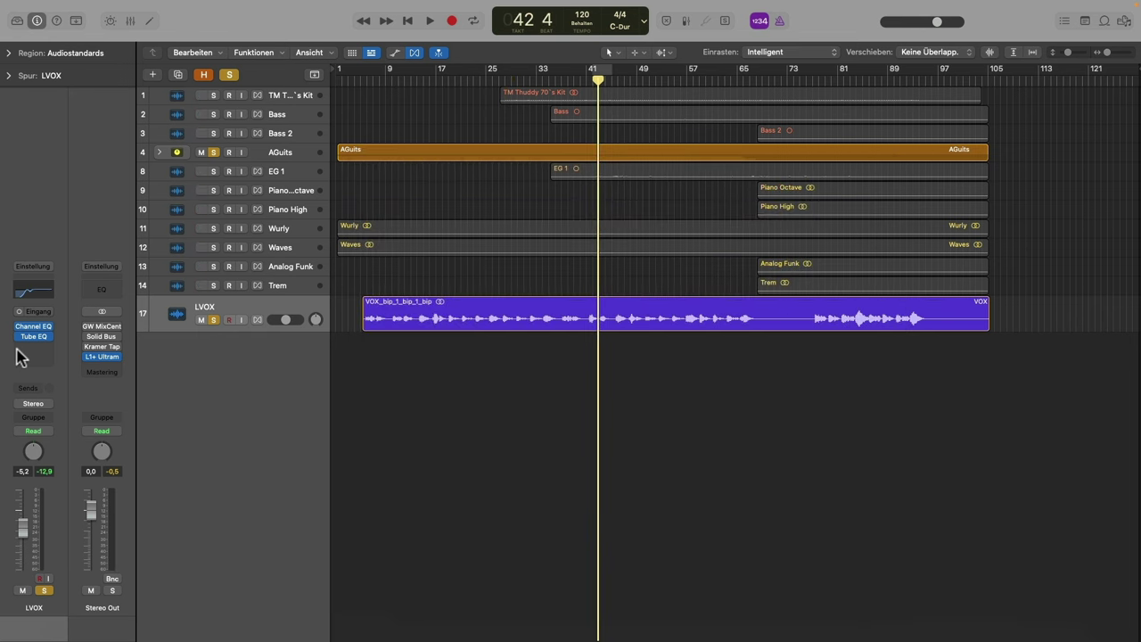
Insert a mono Compressor after the Vintage Tube EQ on the LVOX track.
left_click(50, 350)
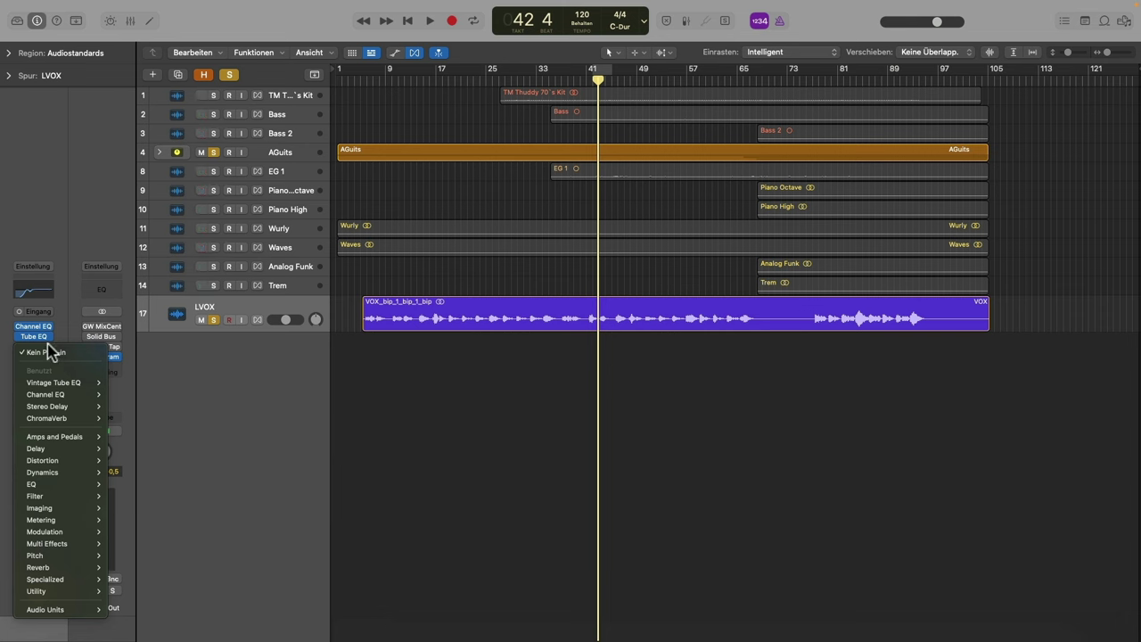
mouse_move(74, 461)
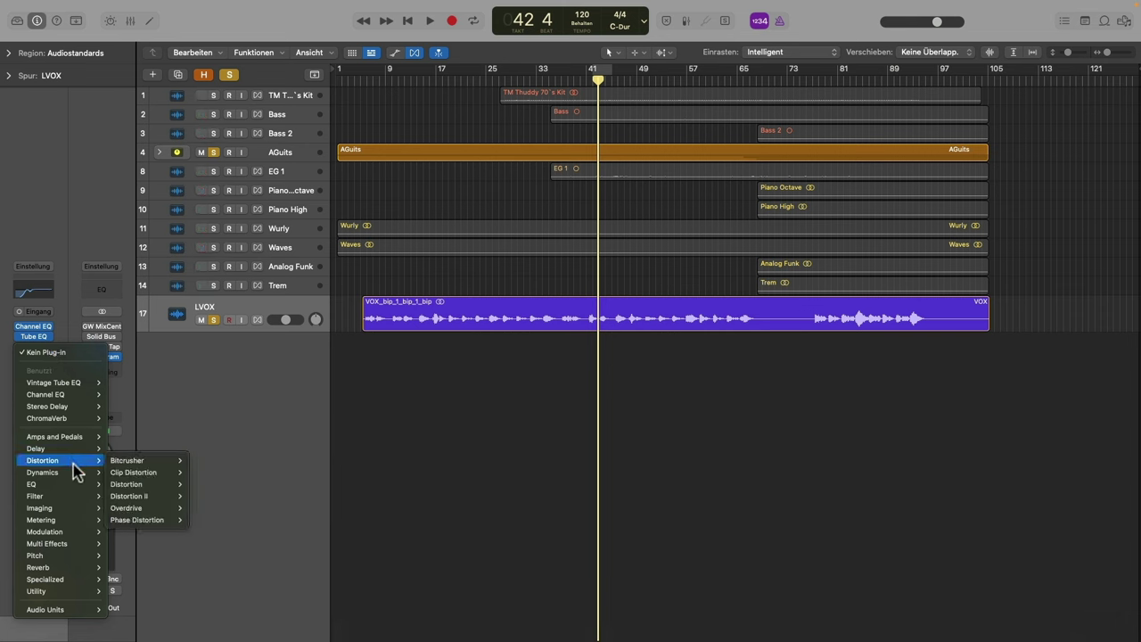
mouse_move(133, 483)
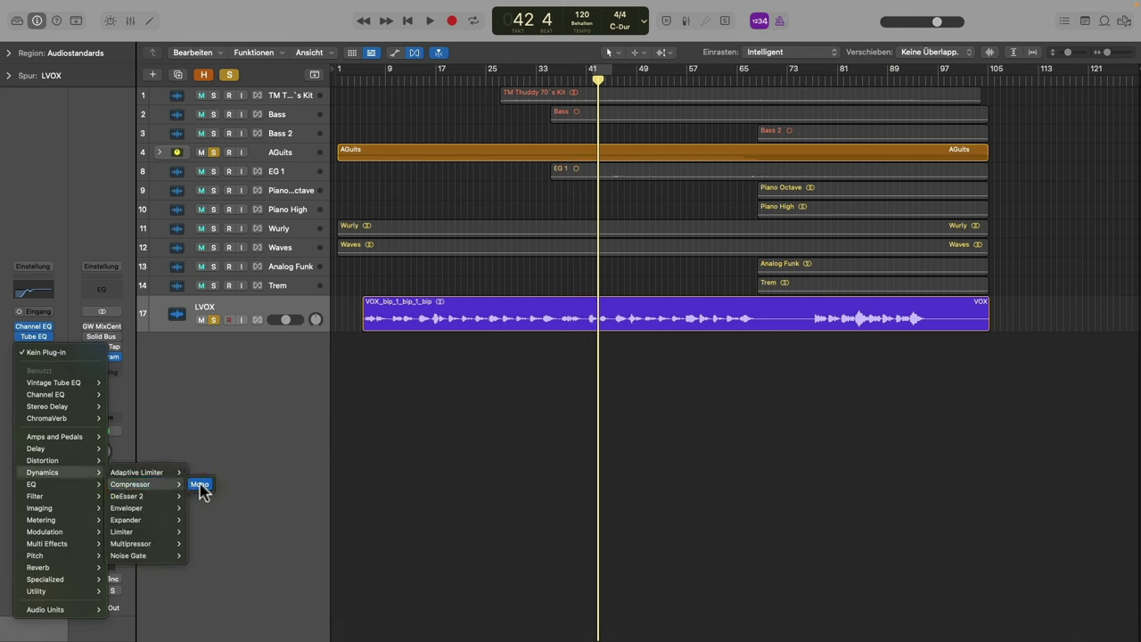
left_click(199, 485)
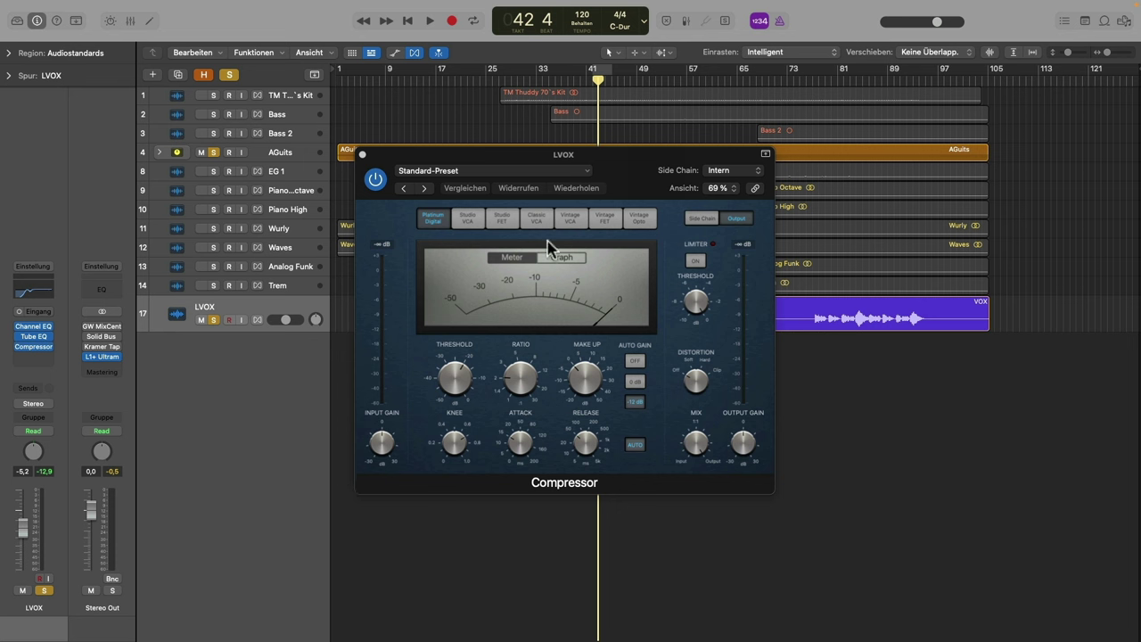
Switch the Compressor to the Studio FET model and set its ratio to 4.1:1.
left_click(504, 218)
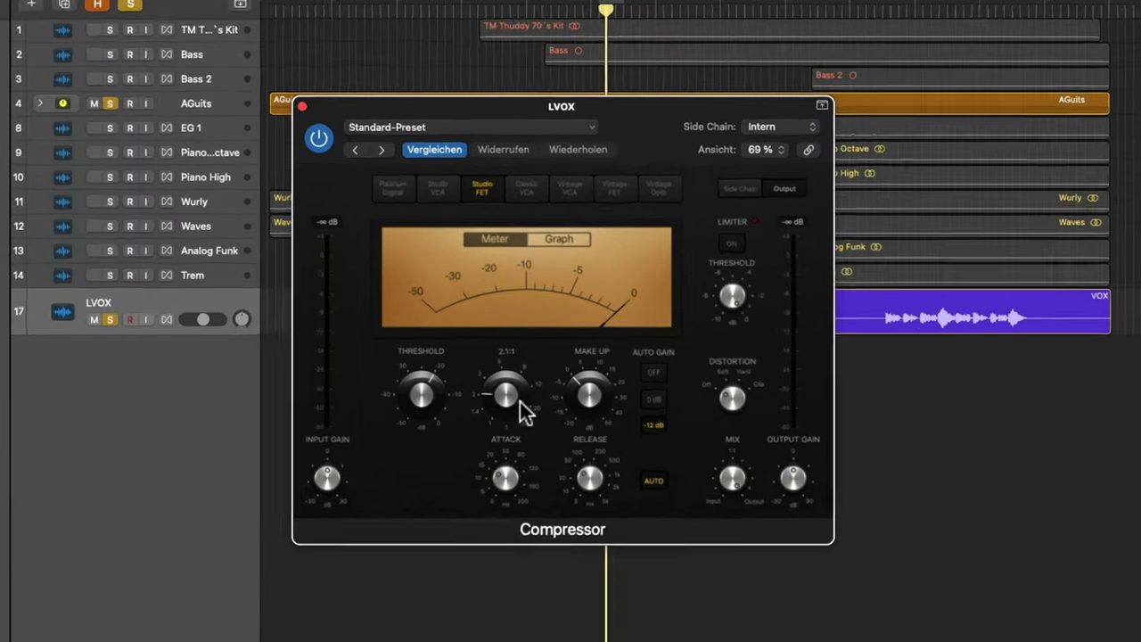
left_click_drag(521, 381, 521, 381)
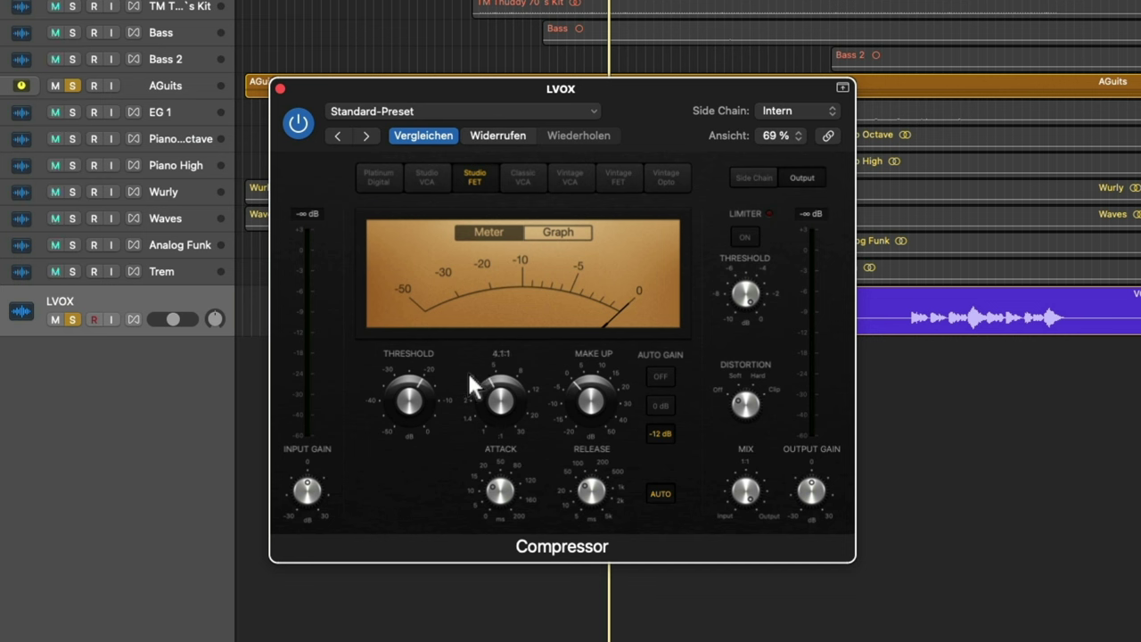
mouse_move(521, 495)
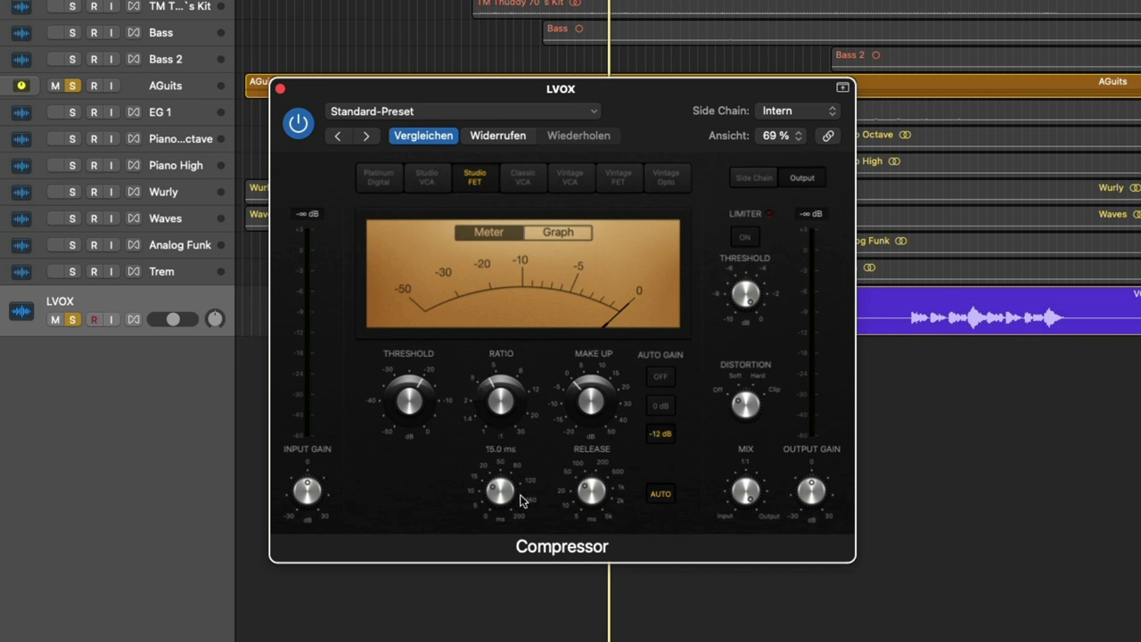
mouse_move(415, 403)
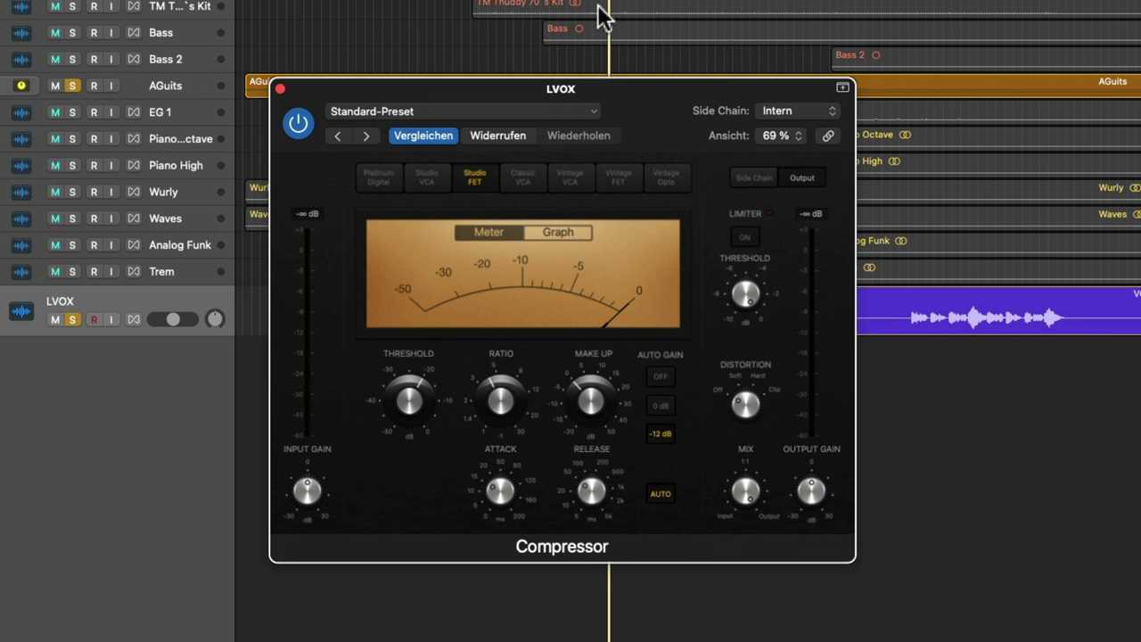
Play the vocal from an earlier point, with the Compressor's auto gain off, and set the threshold to -21 dB.
left_click(515, 1)
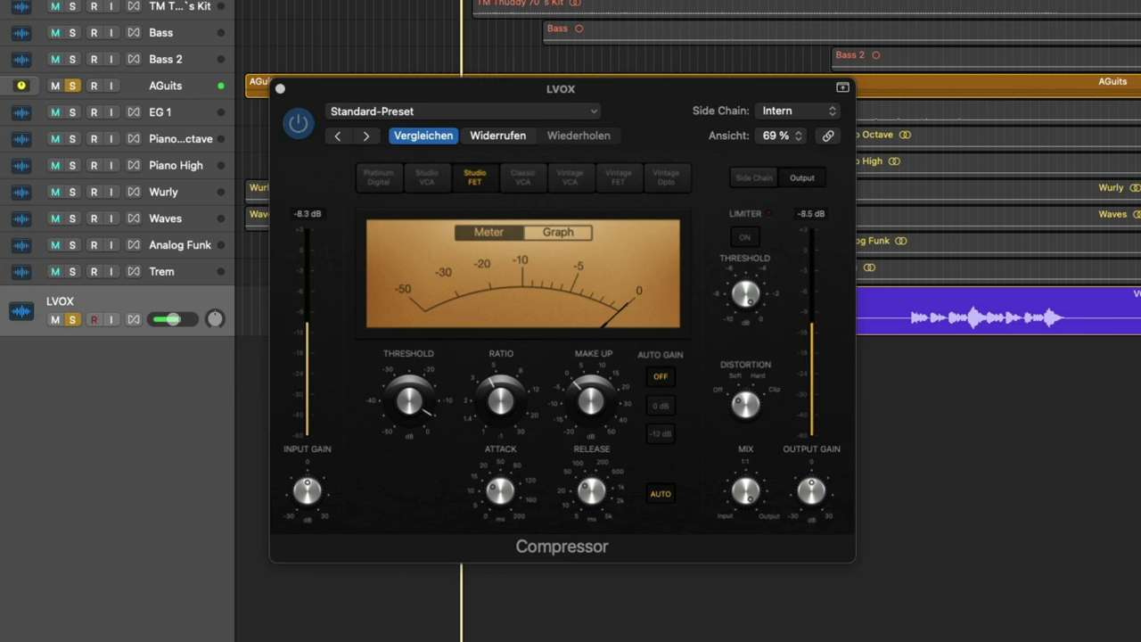
mouse_move(407, 395)
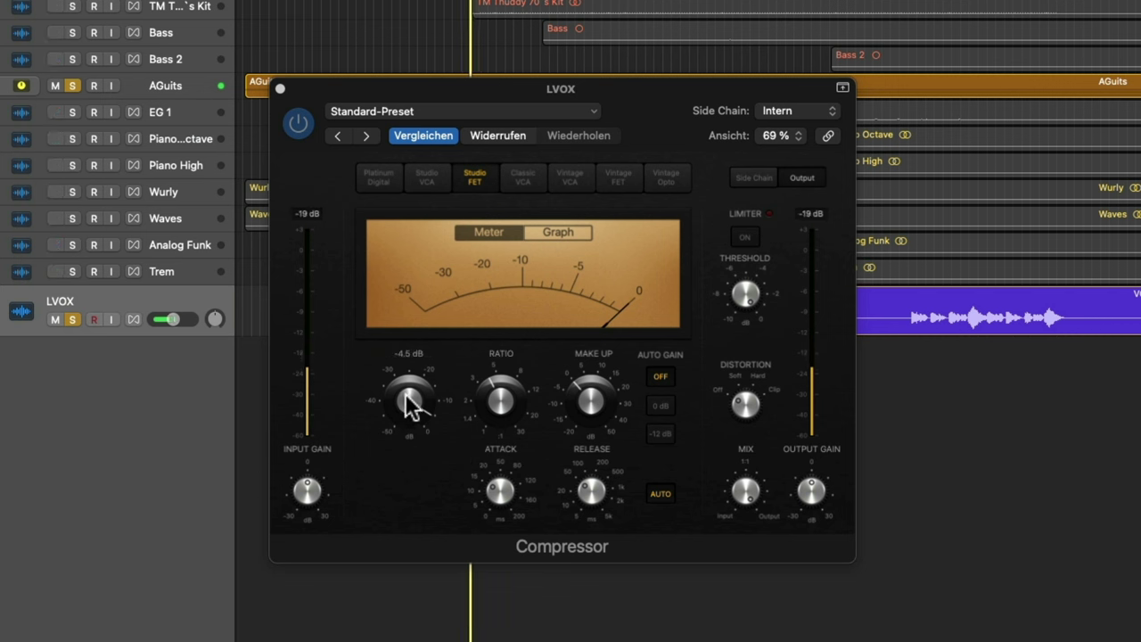
mouse_move(404, 392)
left_mouse_down()
mouse_move(405, 443)
mouse_move(406, 412)
left_mouse_up()
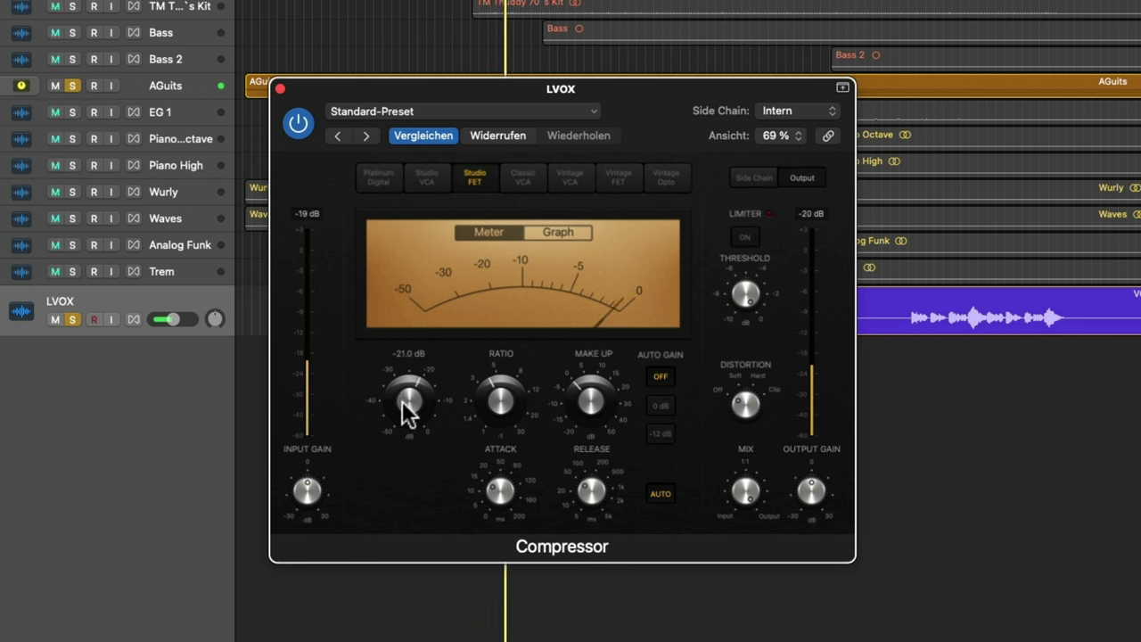
Compare the vocal with the Compressor bypassed and active during playback.
left_click(301, 125)
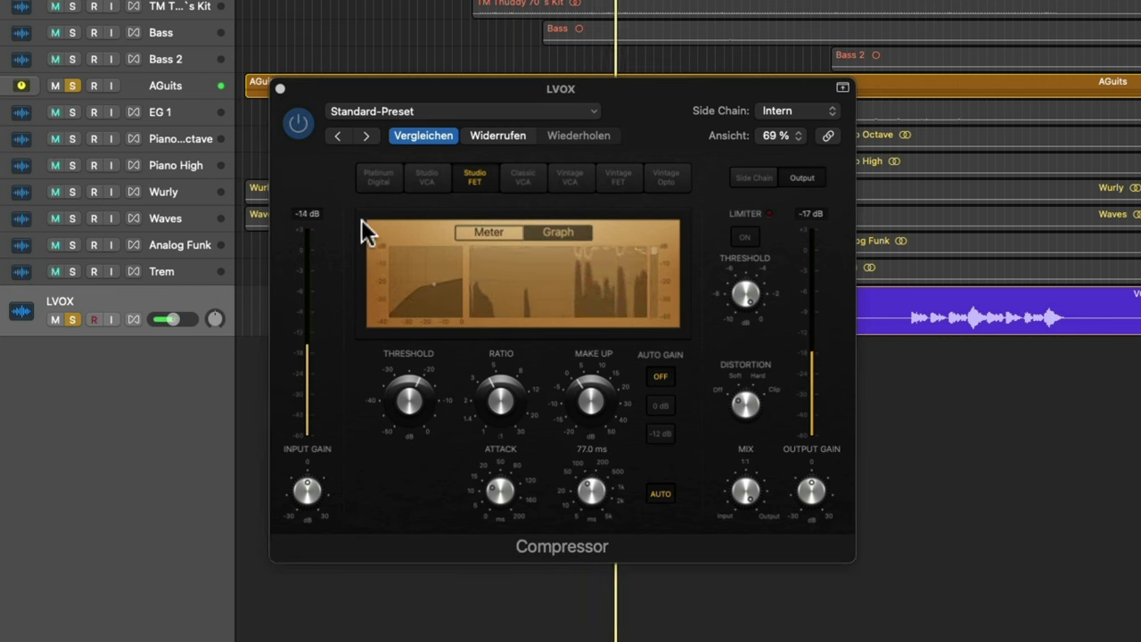
left_click(299, 123)
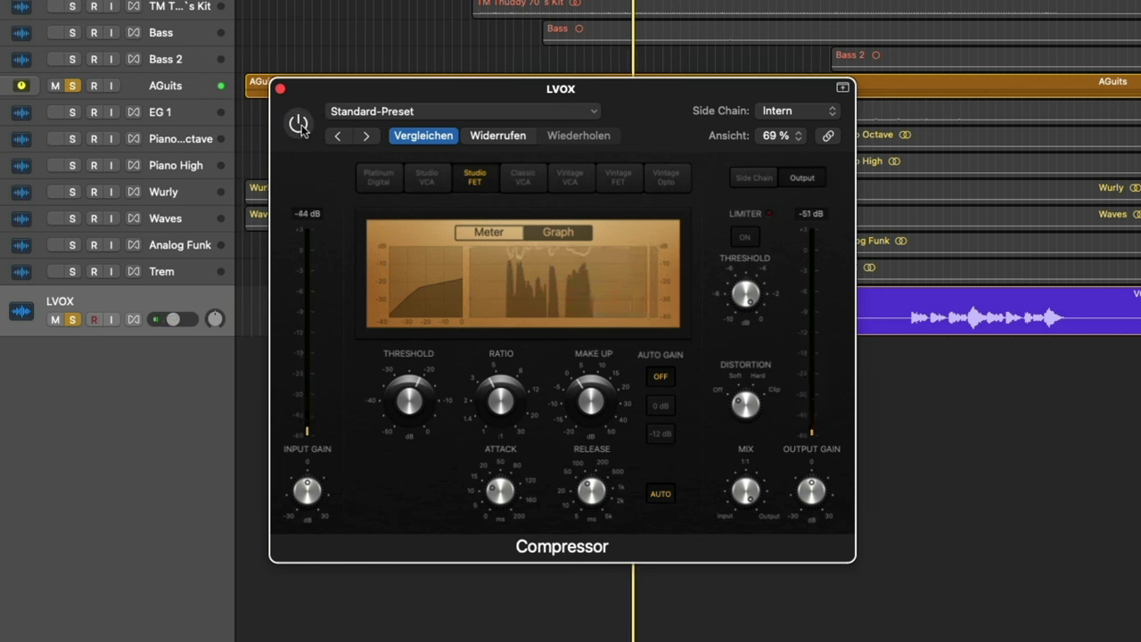
left_click(300, 124)
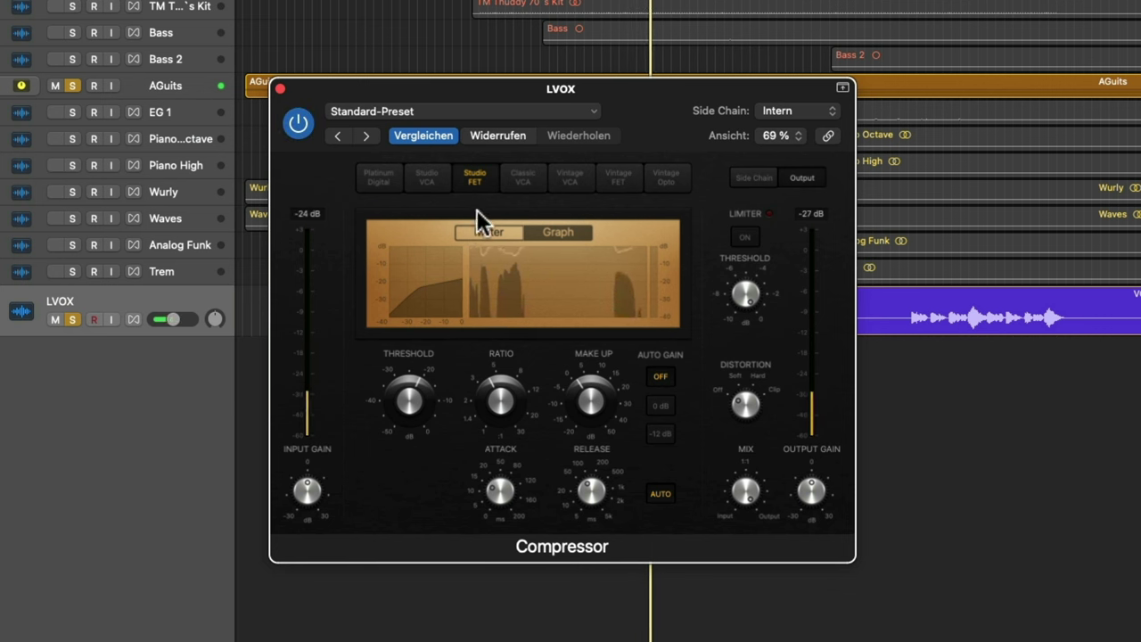
View the Compressor's gain reduction in both the graph and meter displays, finishing on the meter, and reposition the plug-in window.
left_click(486, 230)
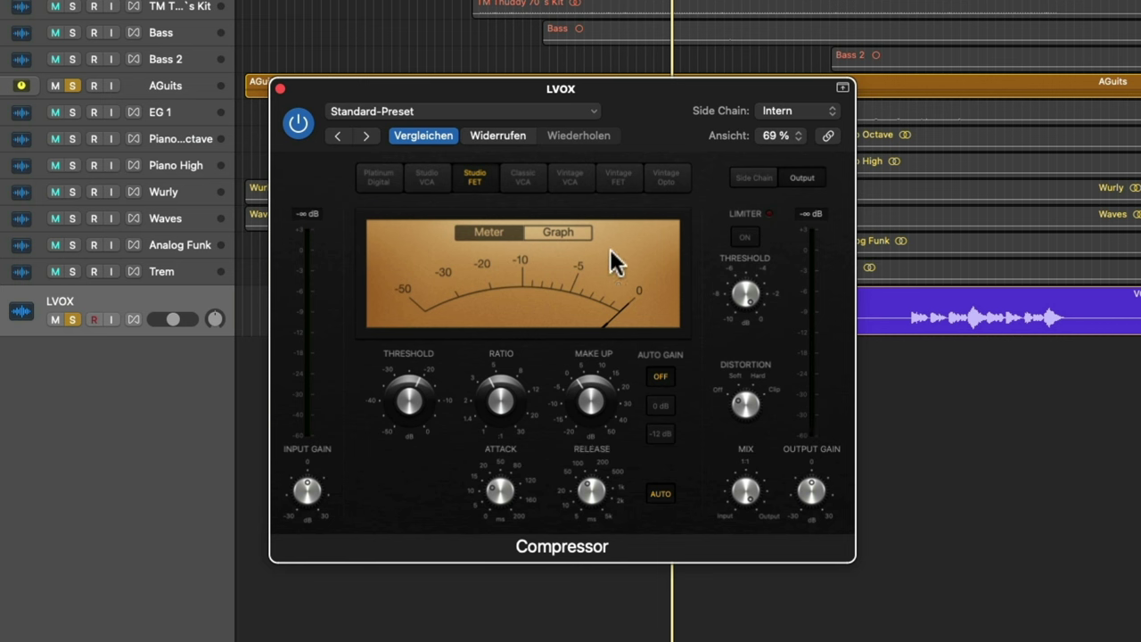
left_click(560, 233)
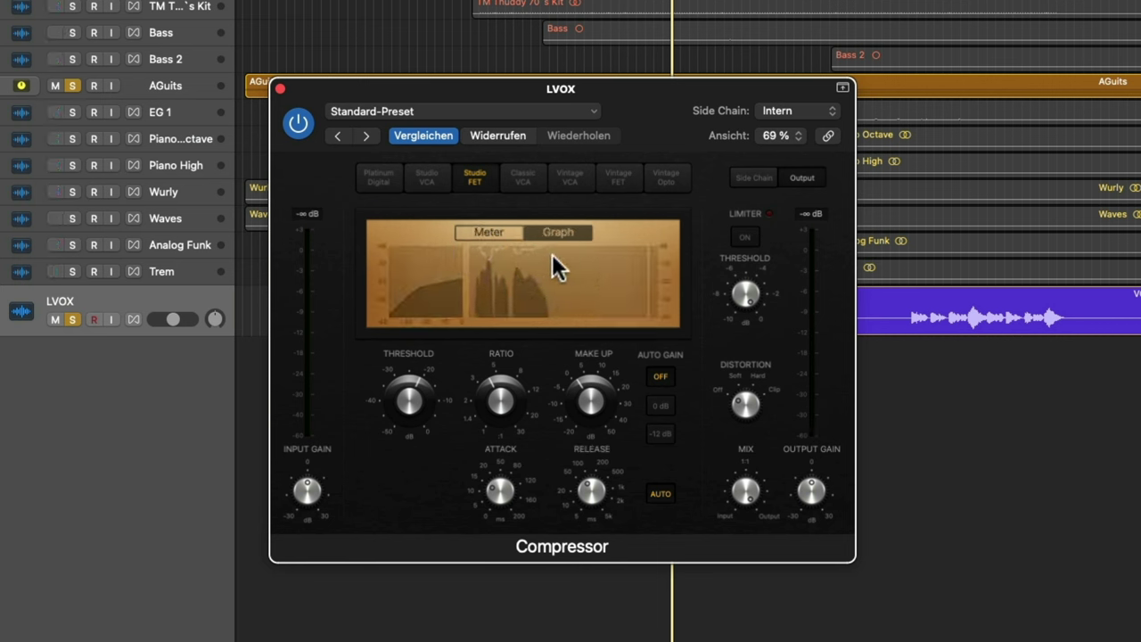
left_click(495, 230)
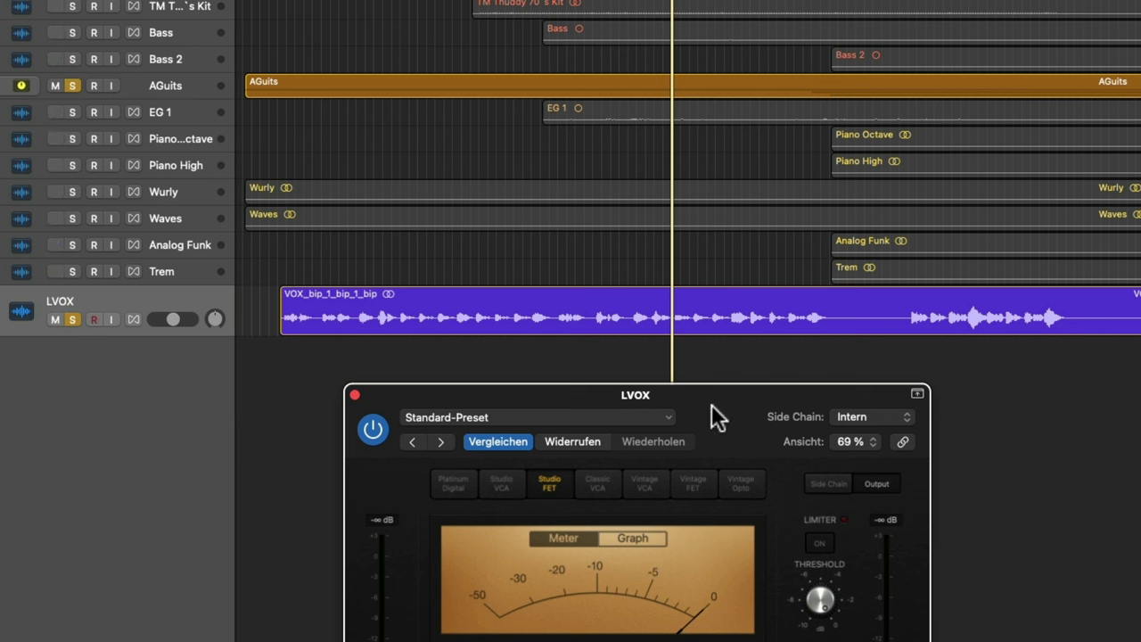
left_click_drag(711, 401, 704, 170)
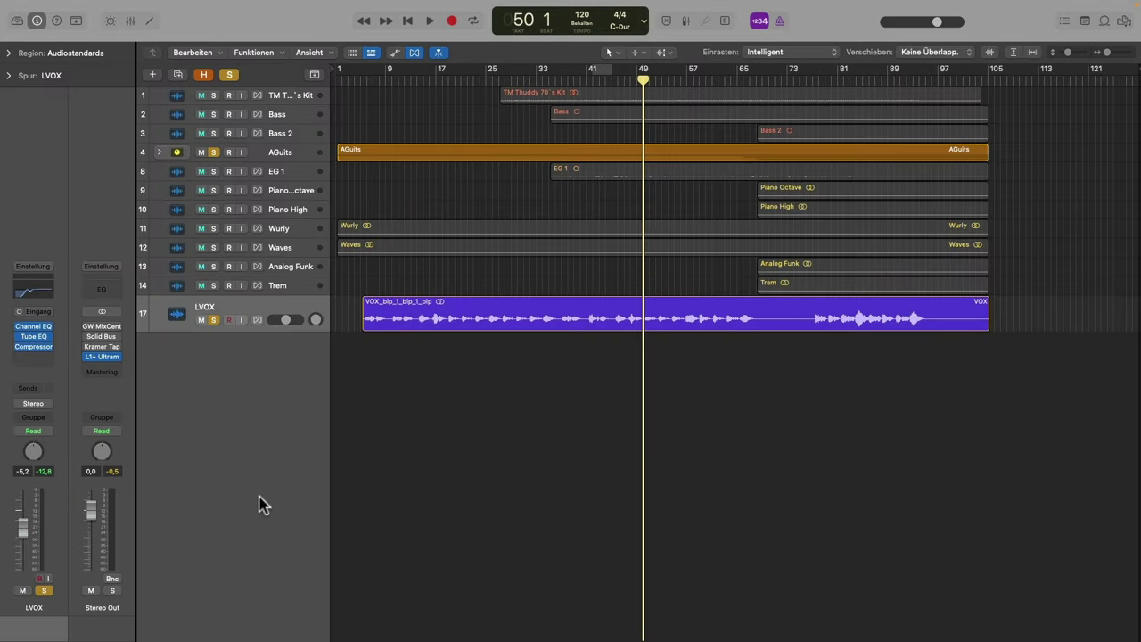
Add a Bus 20 send on the LVOX track and set up its aux with a Vocal Doubler, named VX dbl.
left_click(31, 390)
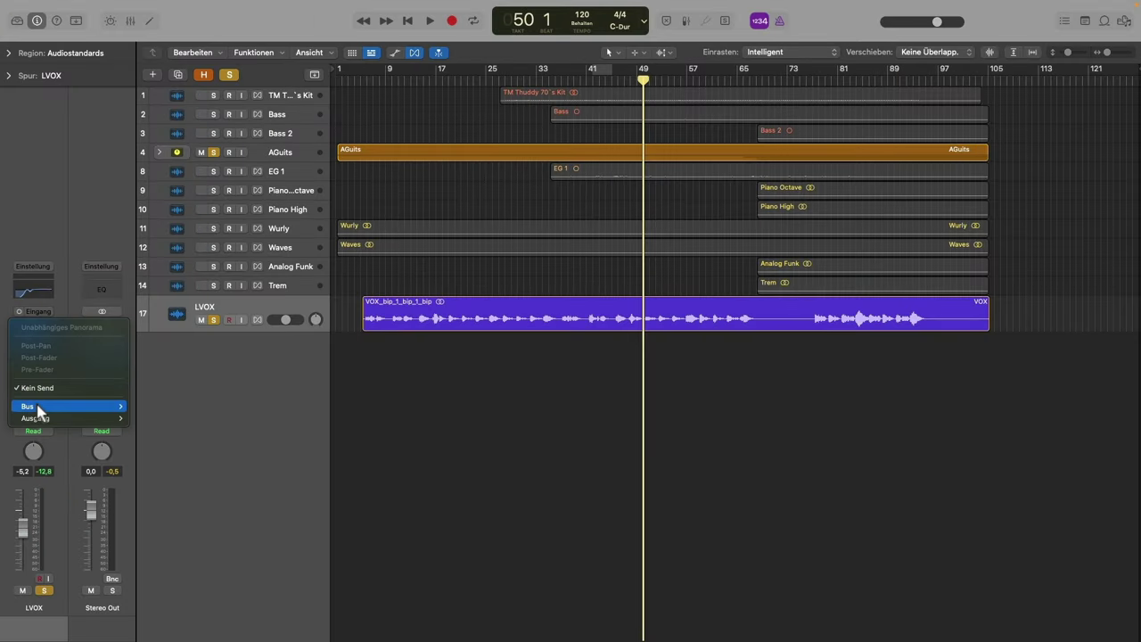
mouse_move(39, 408)
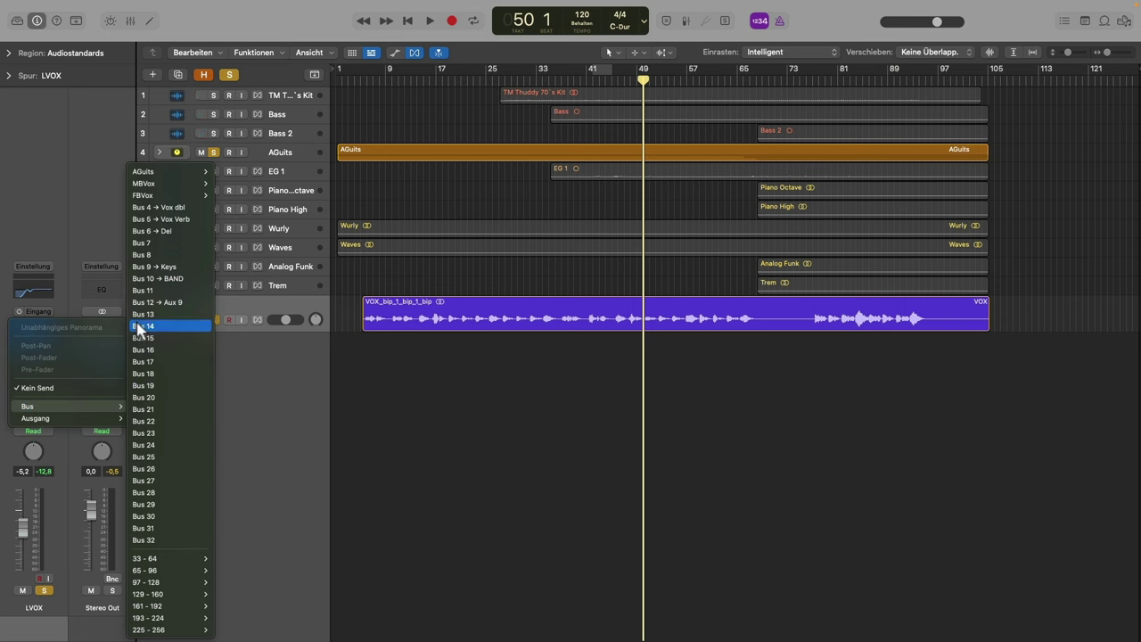
left_click(149, 398)
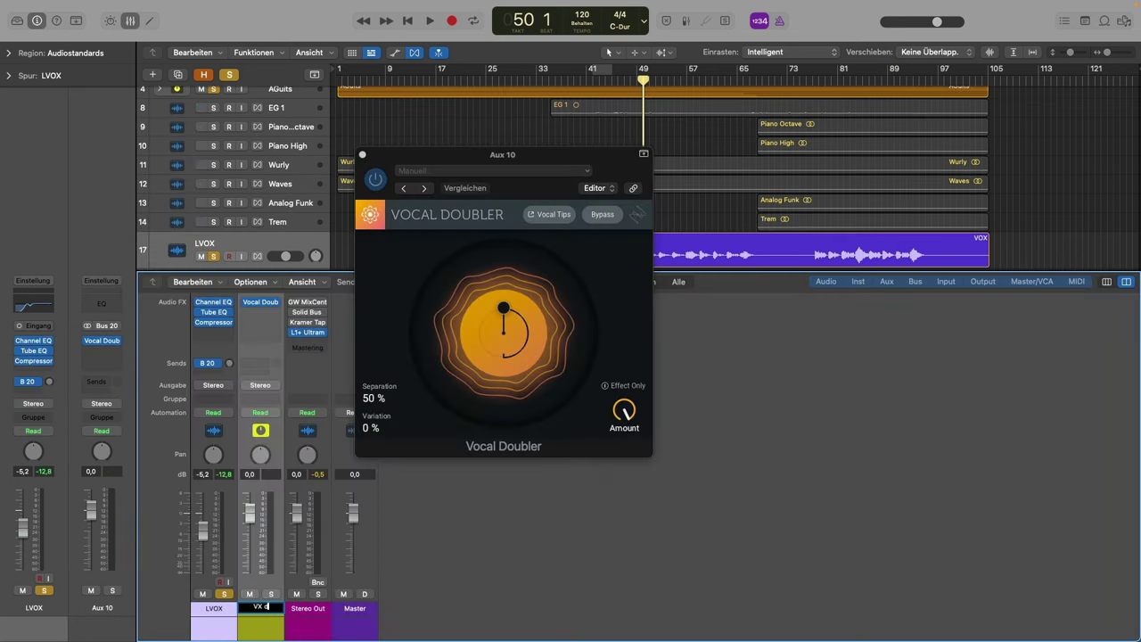
key("Return")
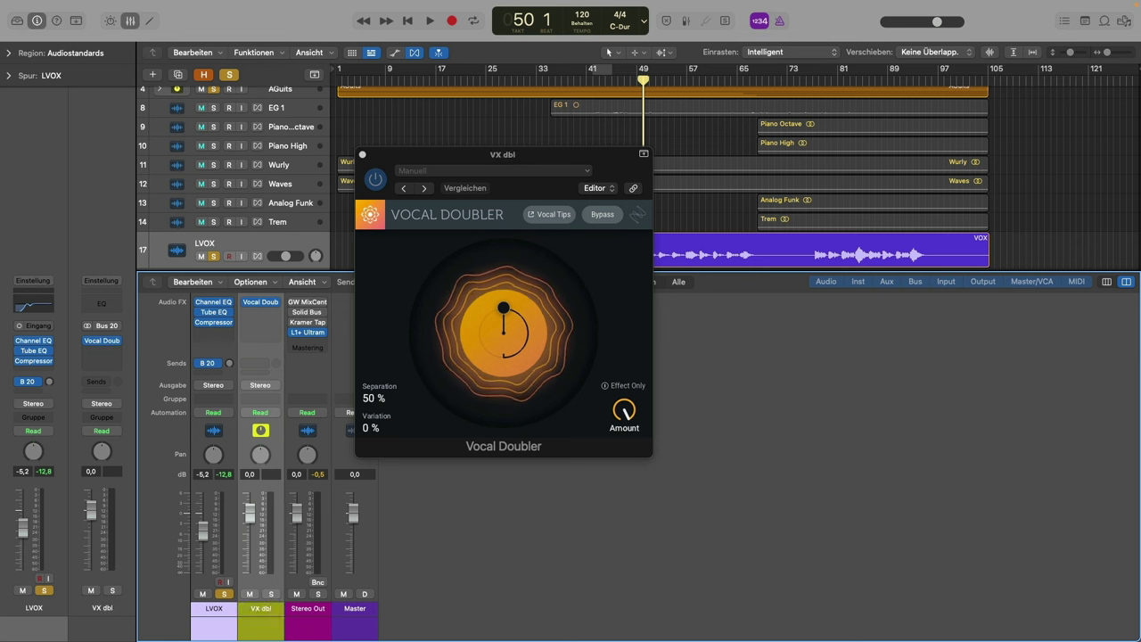
Set the Vocal Doubler to 100 % separation and 50 % variation, and raise the LVOX Bus 20 send to about -15.2 dB.
left_click_drag(510, 305, 564, 339)
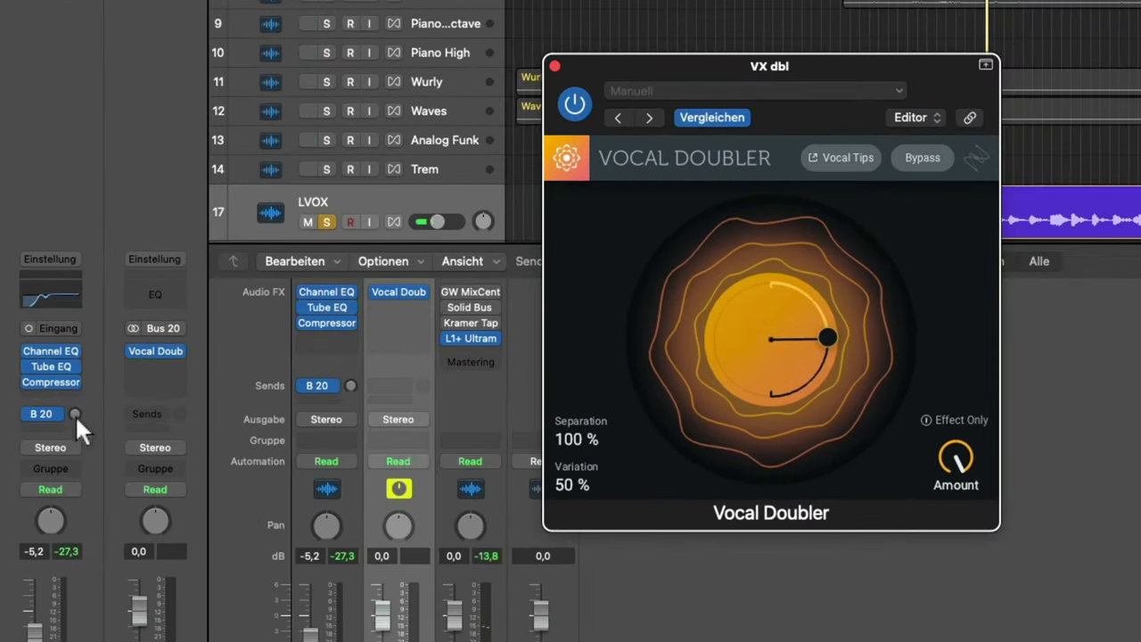
left_click_drag(76, 422, 51, 351)
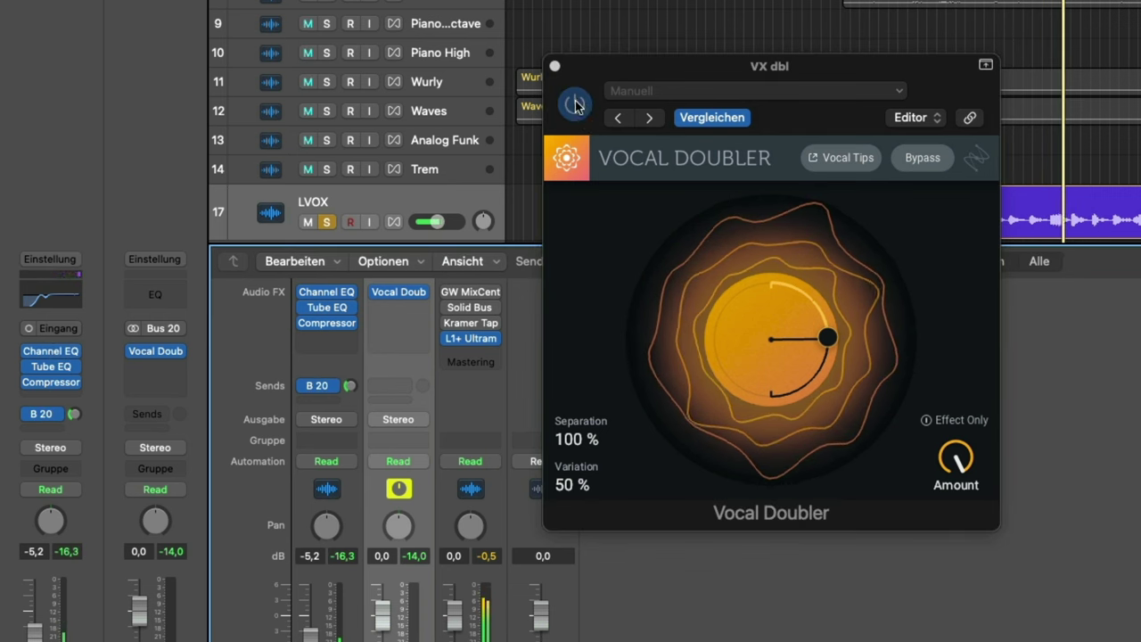
left_click_drag(75, 415, 76, 422)
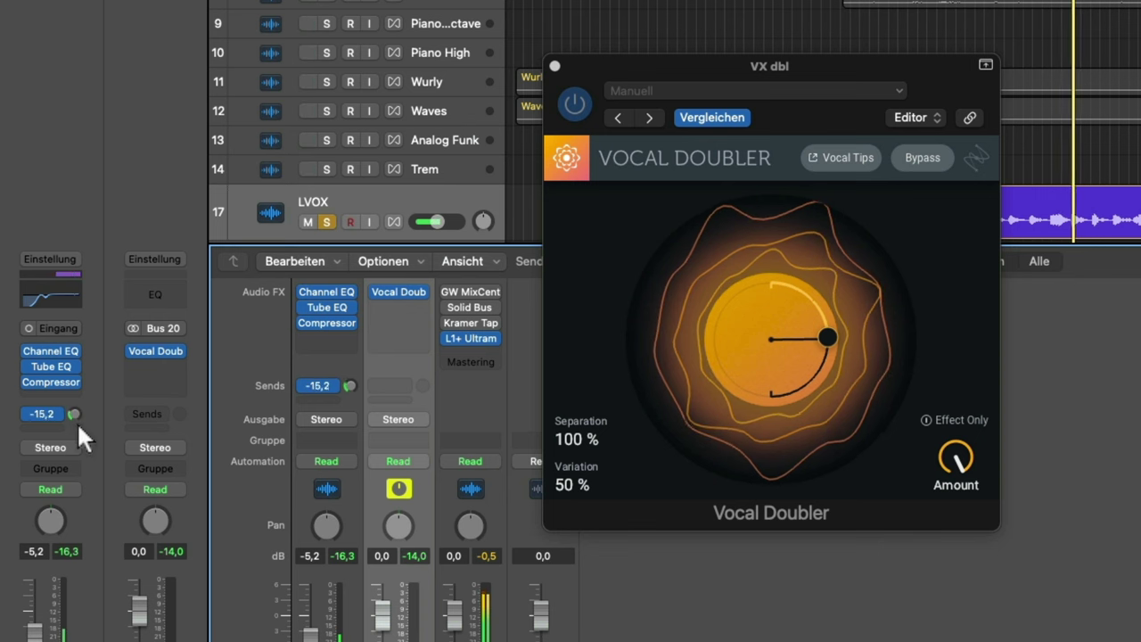
Compare the vocal with the Vocal Doubler bypassed and active, and fine-tune the LVOX send to Bus 20.
left_click(575, 104)
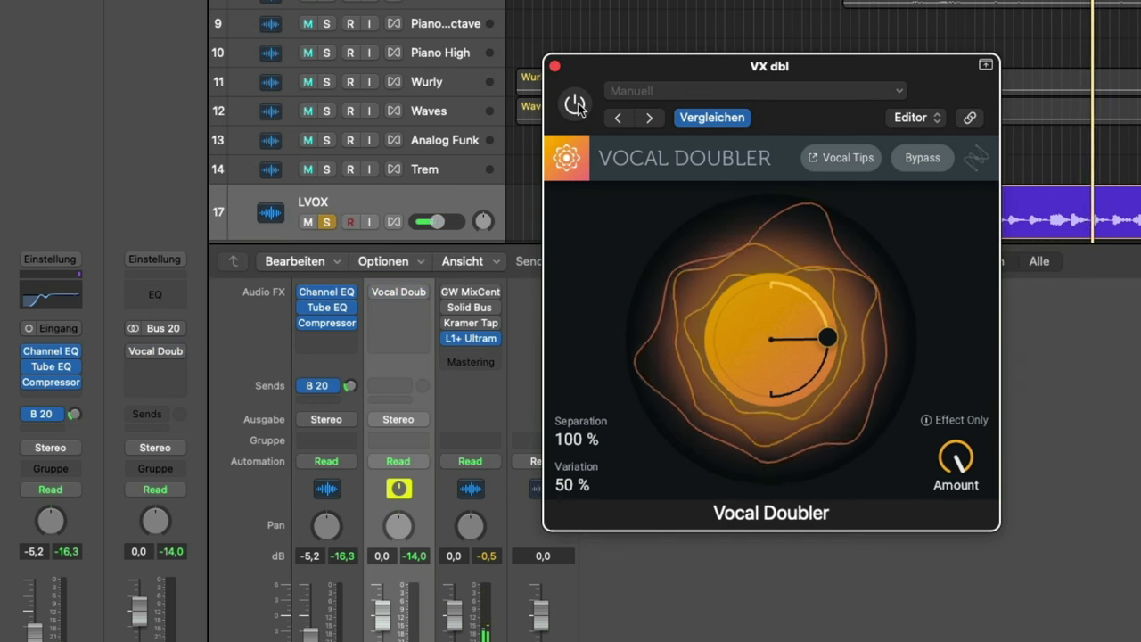
left_click(575, 104)
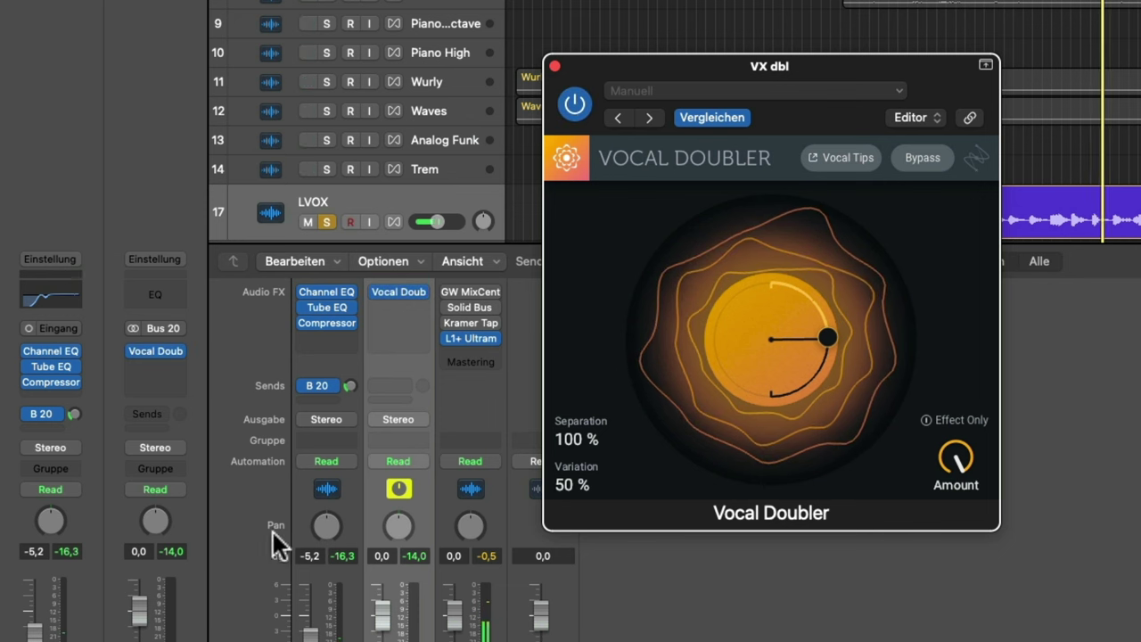
left_click_drag(73, 407, 85, 428)
left_click(577, 573)
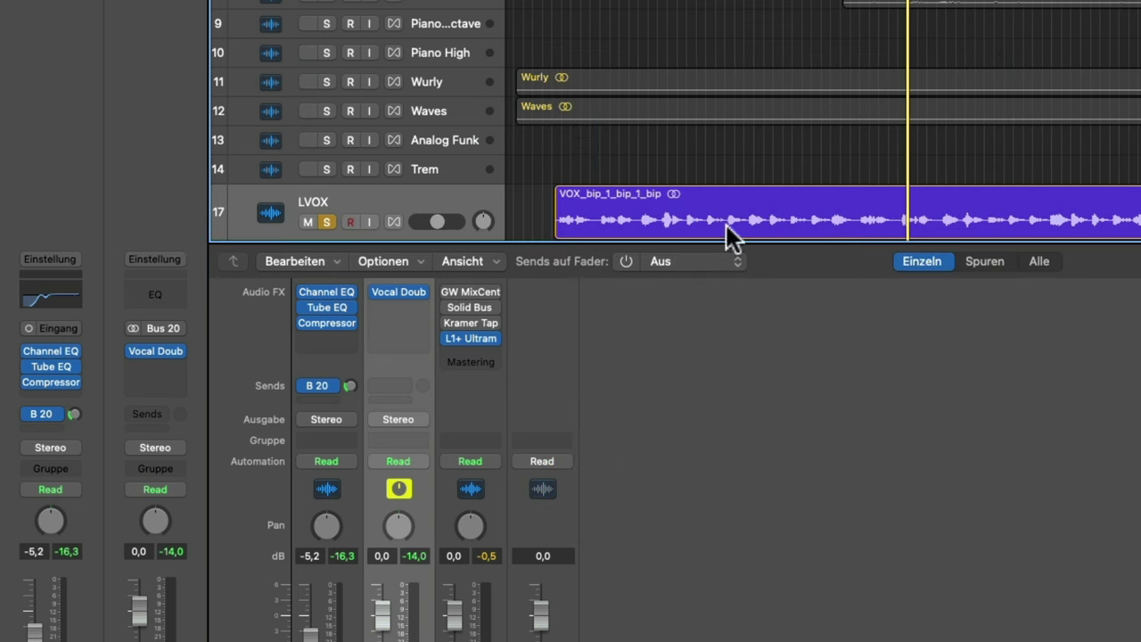
Add a Bus 21 send on the LVOX track and insert ChromaVerb on the aux channel it feeds.
left_click(52, 427)
mouse_move(67, 453)
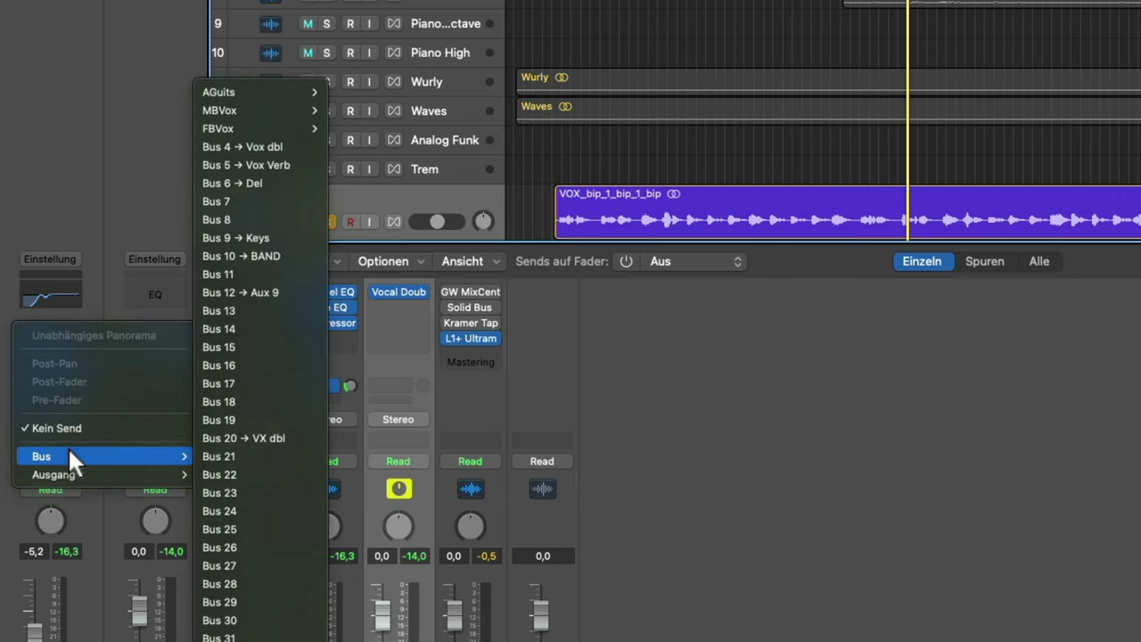
left_click(221, 455)
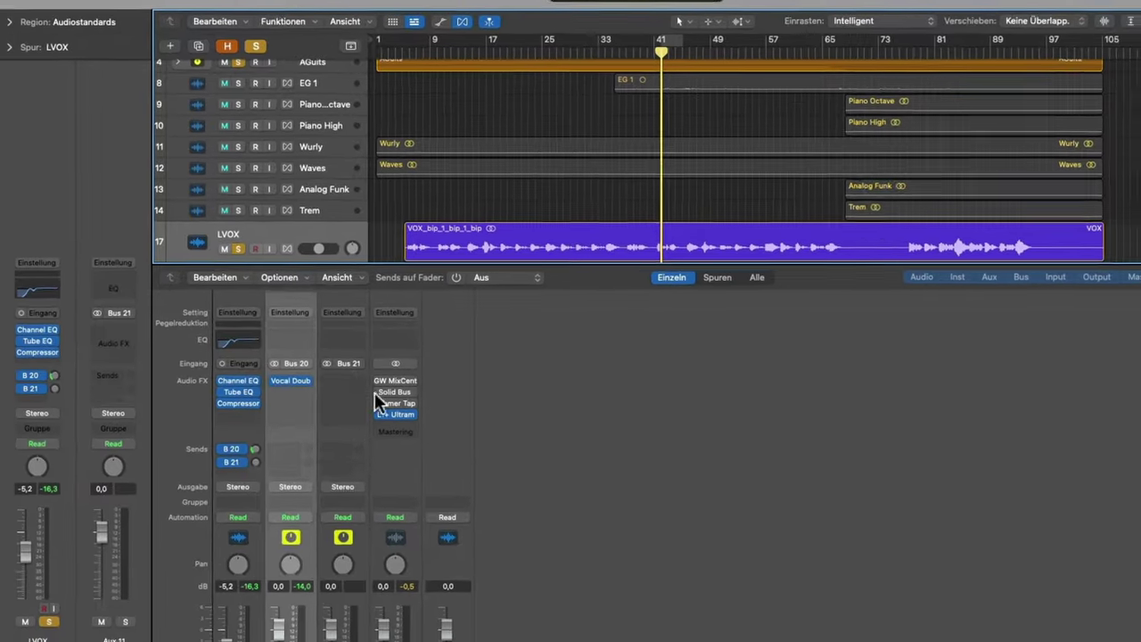
left_click(354, 382)
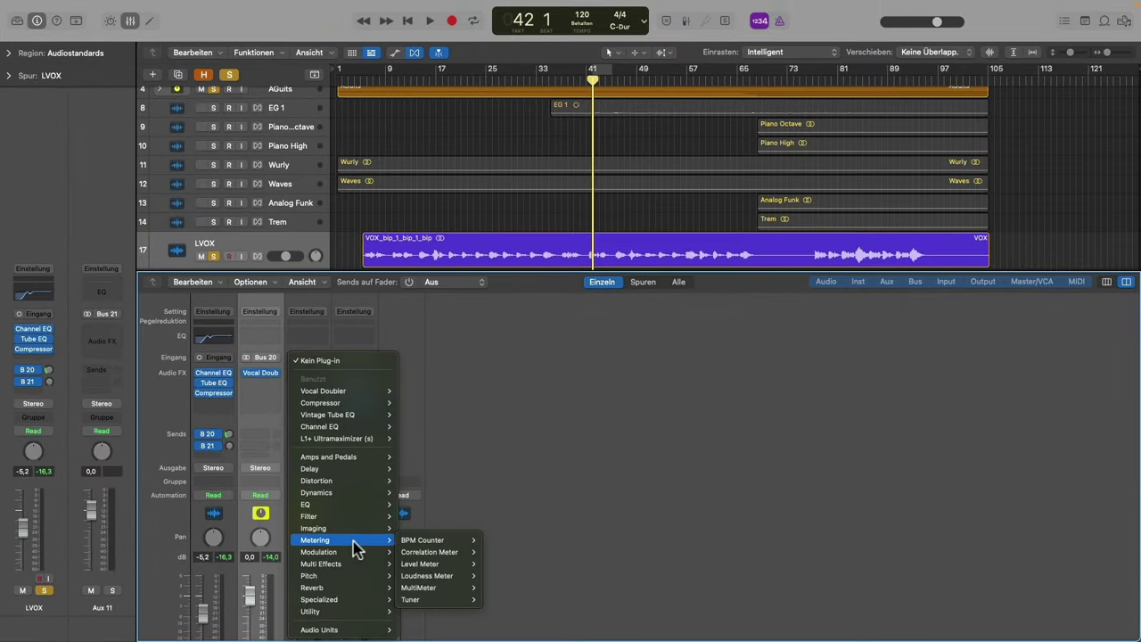
mouse_move(376, 590)
left_click(492, 588)
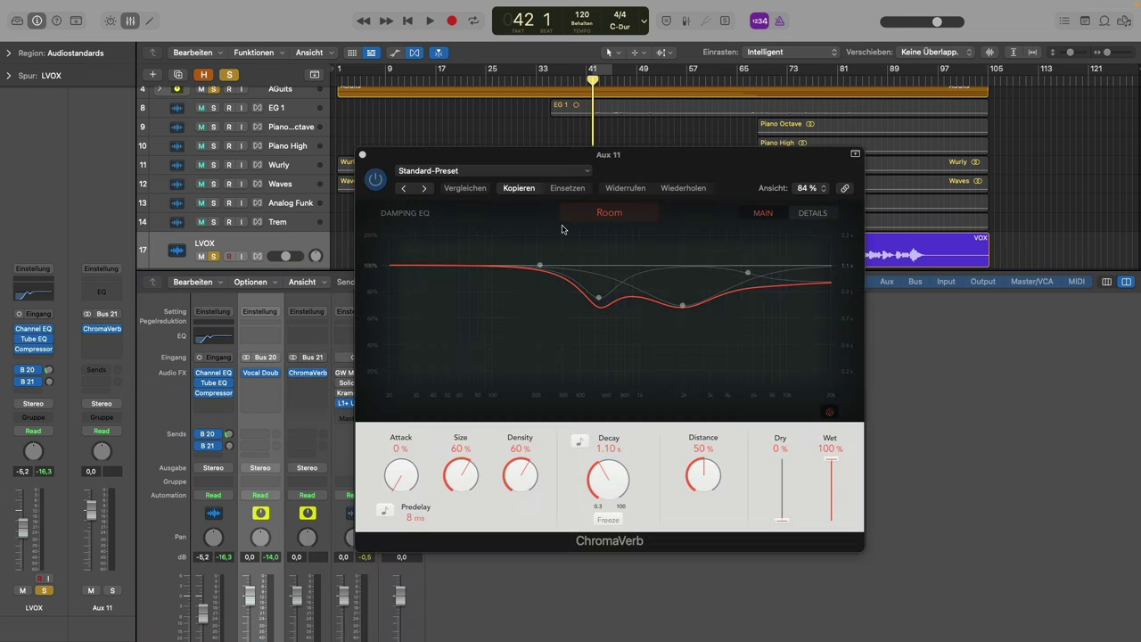
Load ChromaVerb's Vocal Room preset and set decay to 3.30 s, density to 66 % and distance to 50 %.
left_click(574, 173)
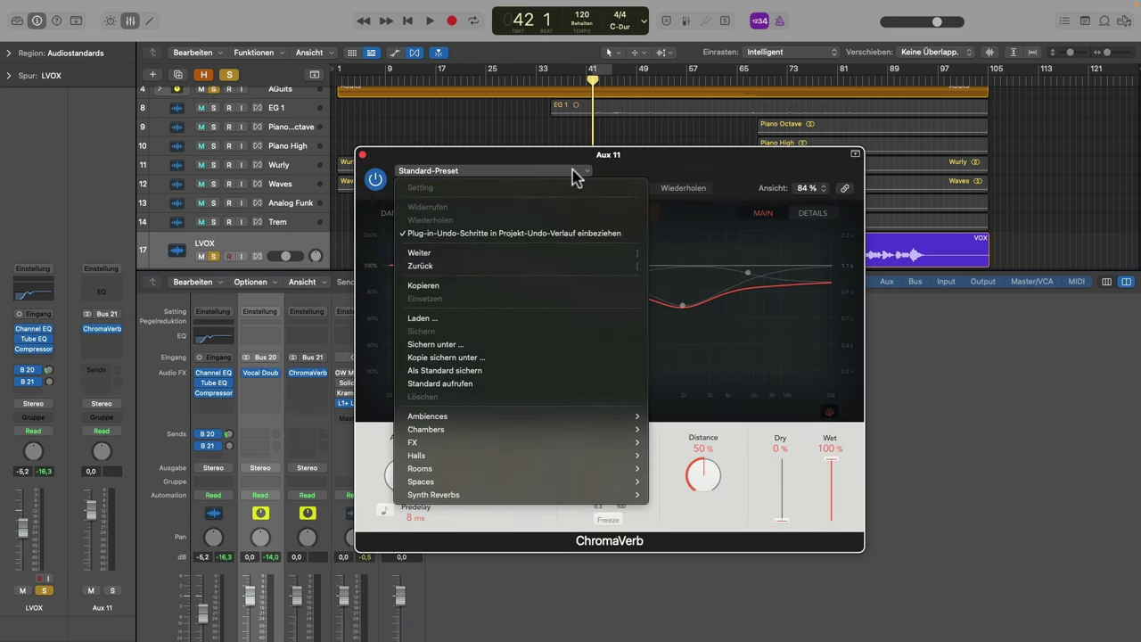
mouse_move(523, 477)
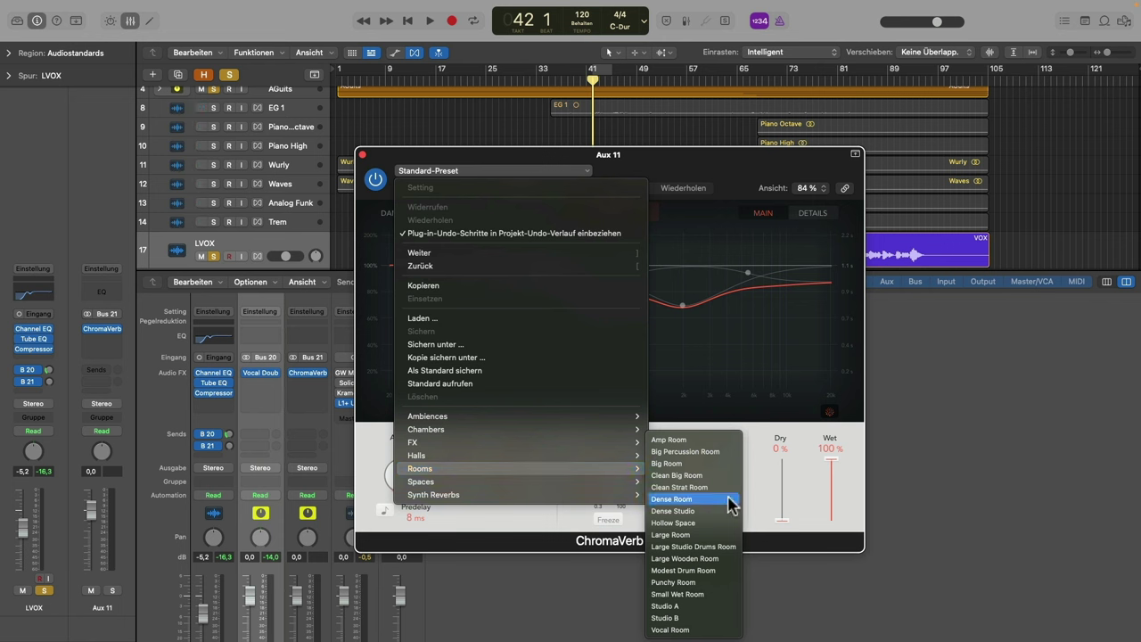
left_click(702, 629)
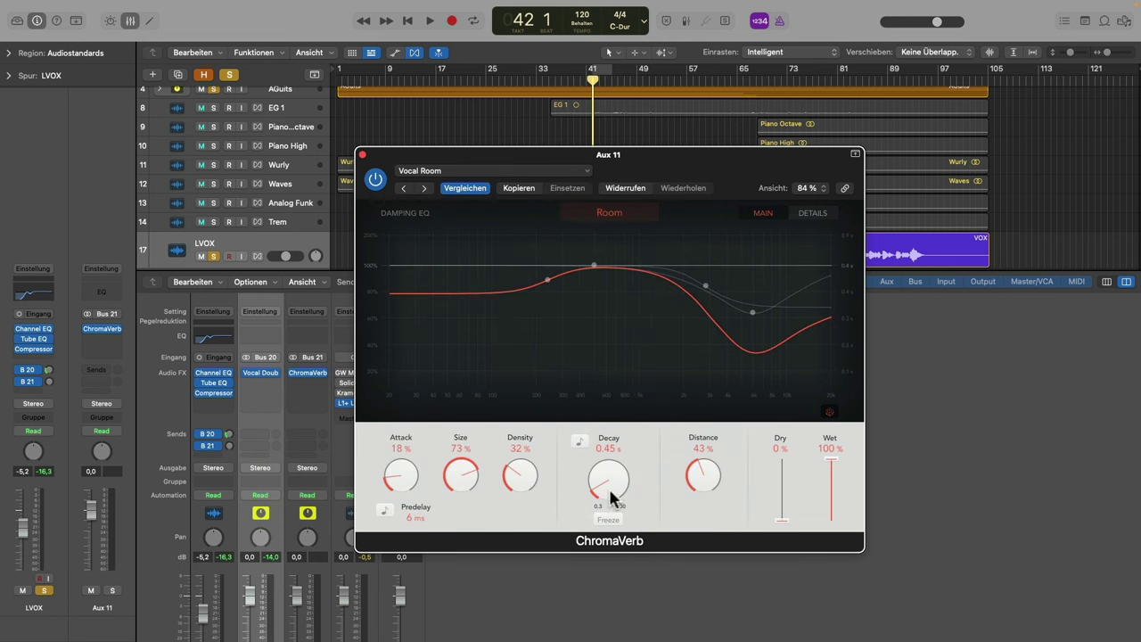
left_click_drag(611, 499, 582, 471)
left_click_drag(496, 458, 482, 418)
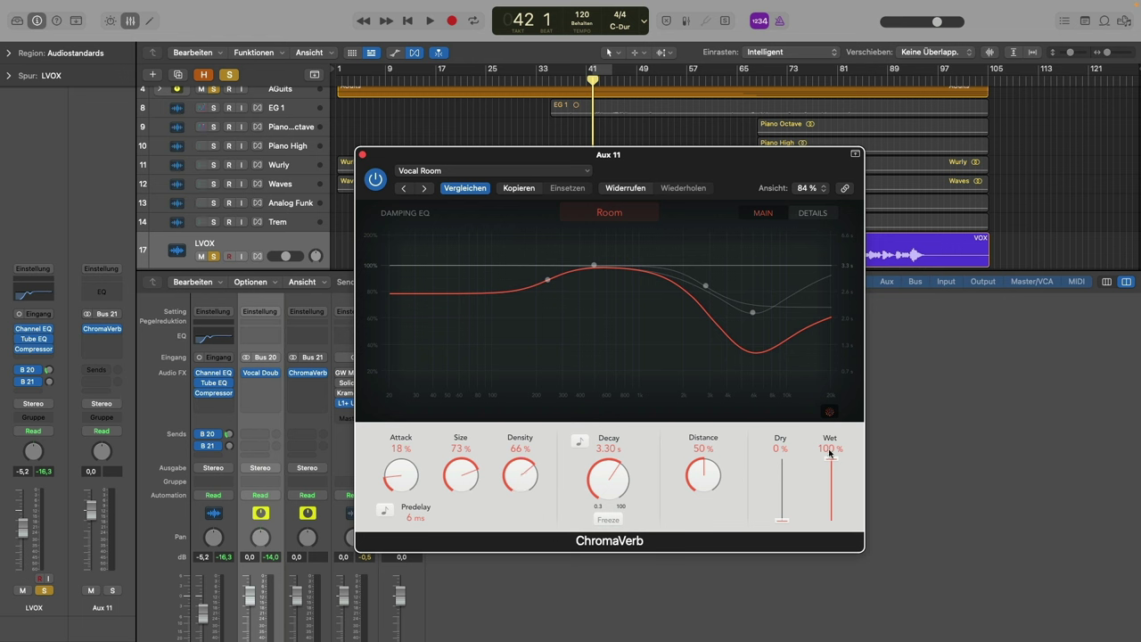
Rename the Bus 21 aux channel as VXVerb.
scroll(303, 521, "down", 3)
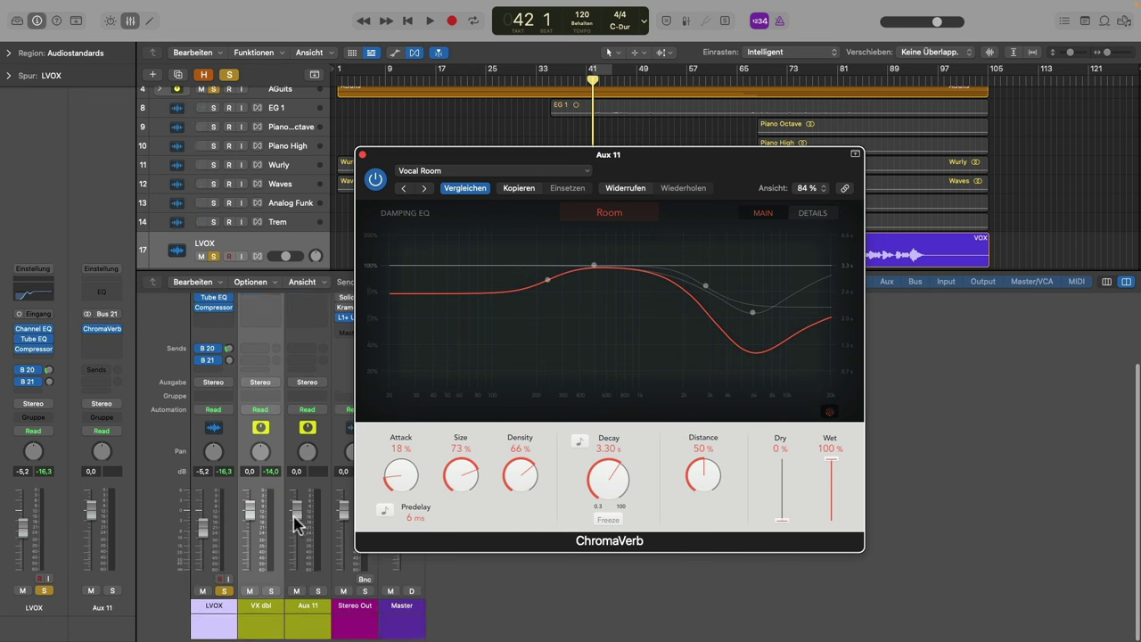
double_click(312, 608)
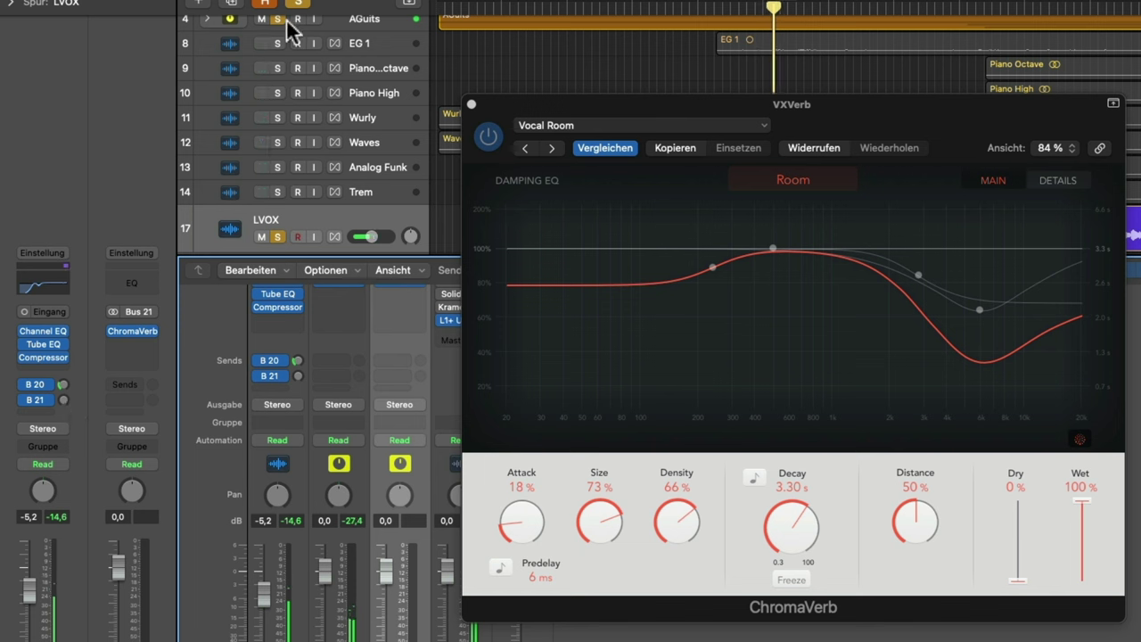
With the AGuits solo off, balance the LVOX send to Bus 21 by ear and set ChromaVerb's attack to 0 %.
left_click(279, 19)
left_click_drag(64, 398, 41, 353)
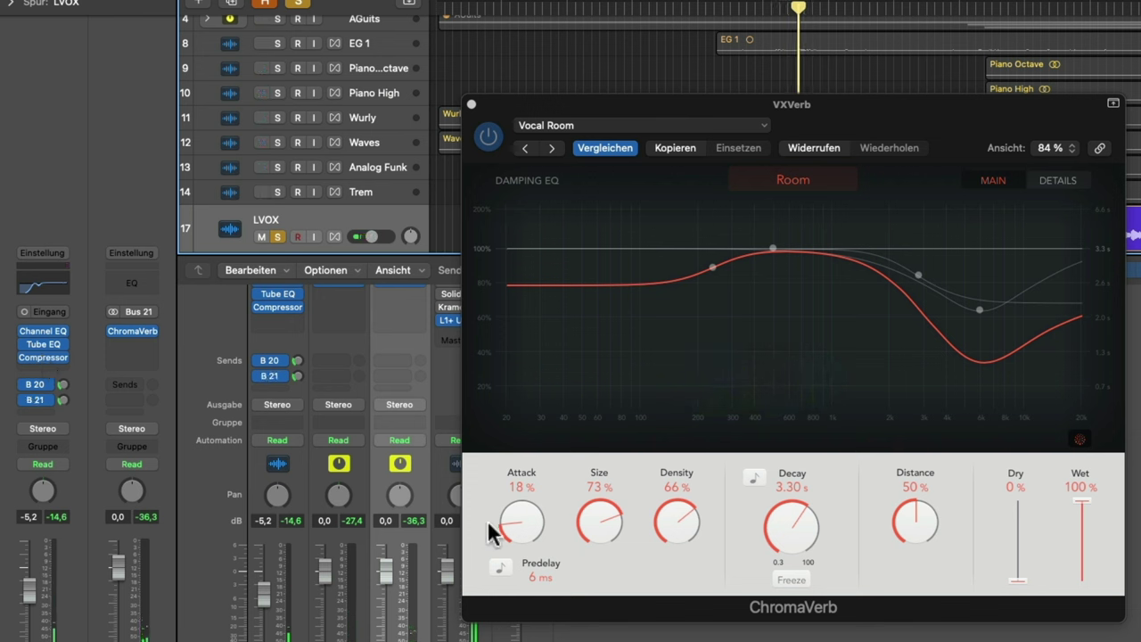
left_click_drag(499, 527, 561, 635)
key("space")
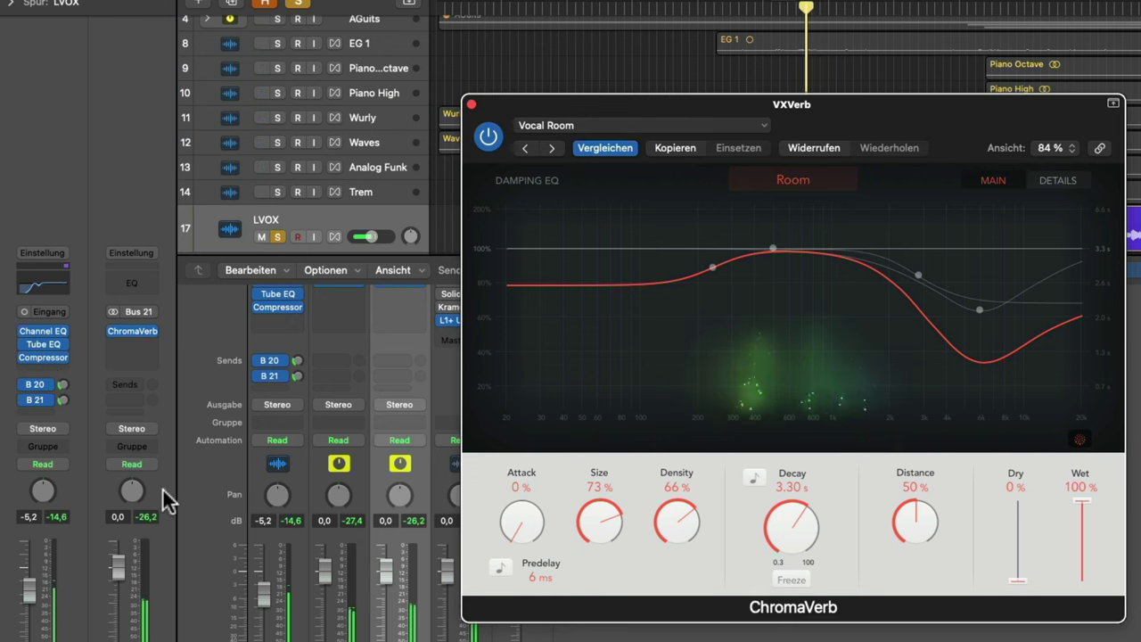
left_click_drag(62, 401, 65, 418)
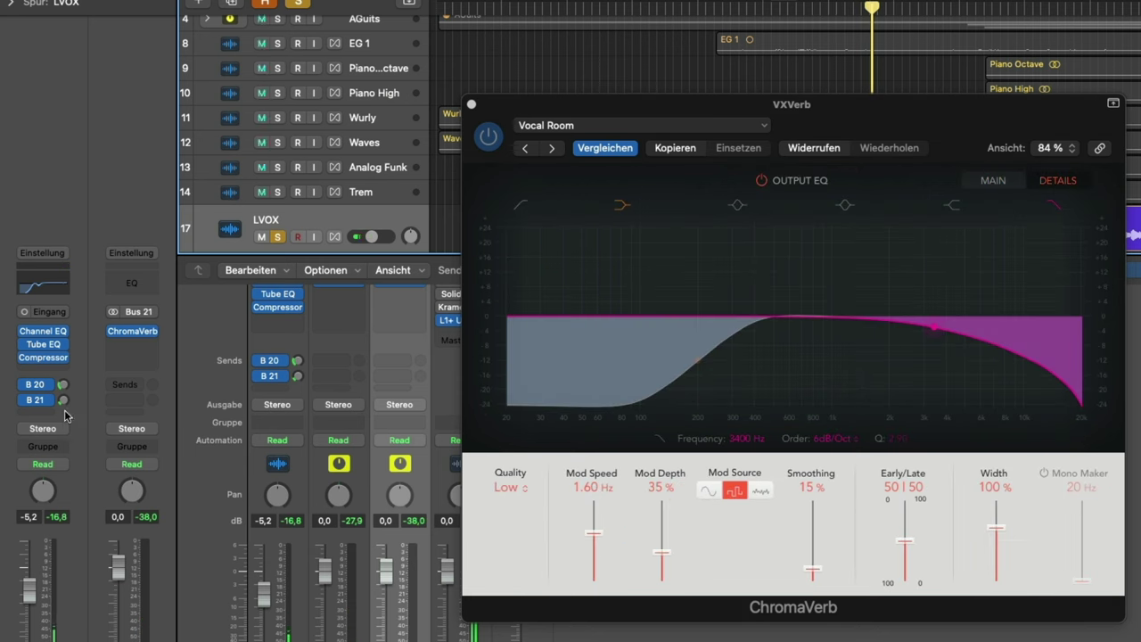
Return ChromaVerb to its main view and close the plug-in window.
left_click(992, 179)
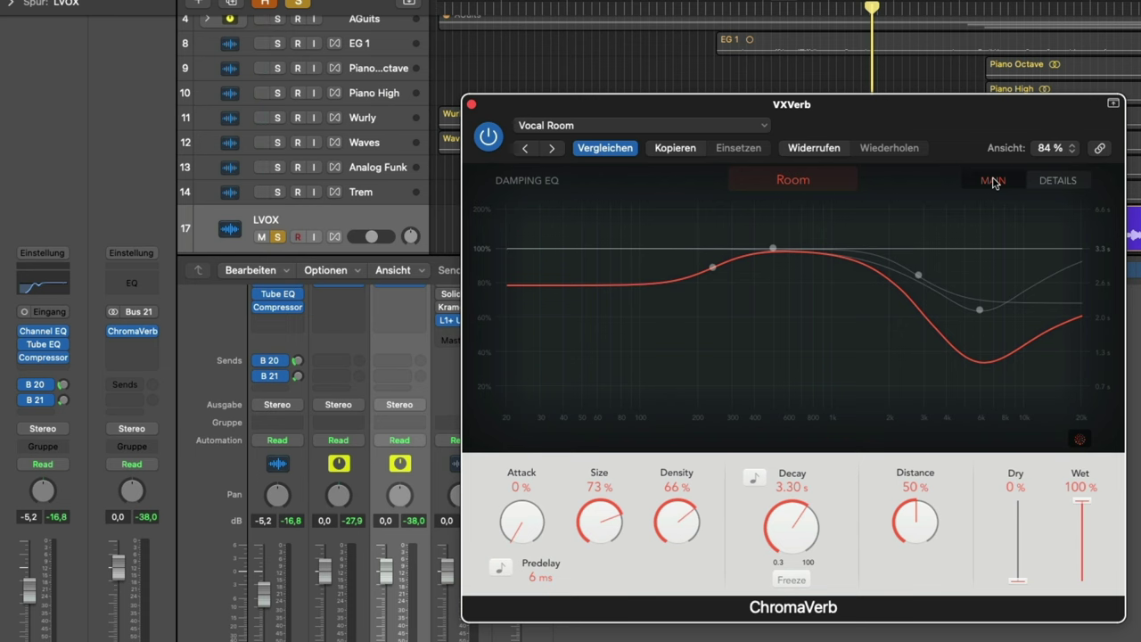
left_click(470, 106)
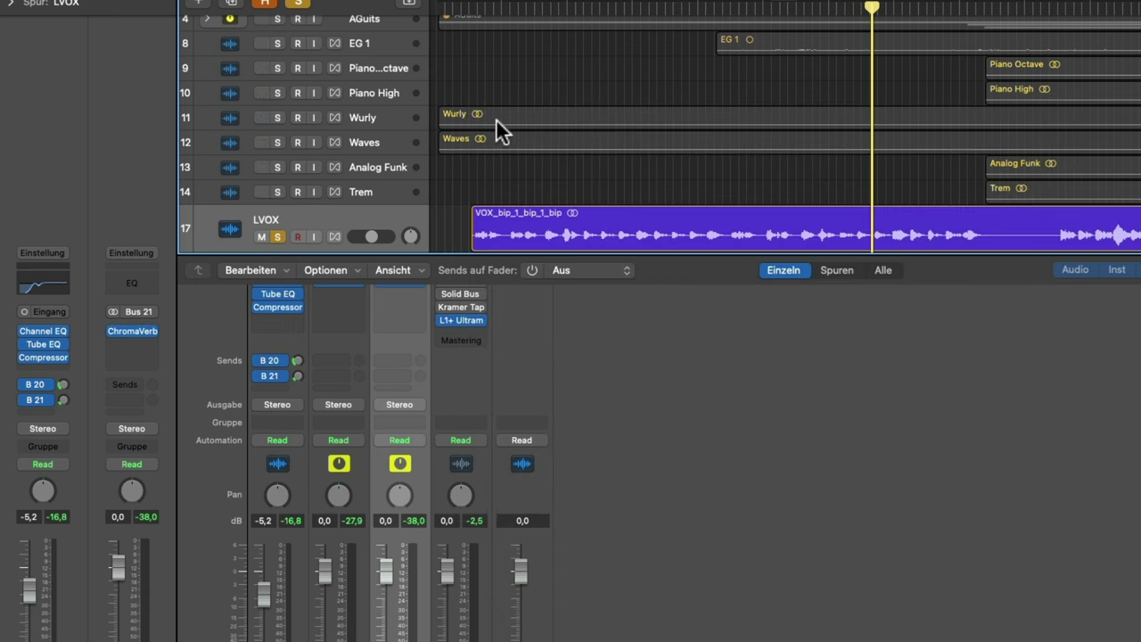
Add a third send on the LVOX channel routed to Bus 22.
scroll(495, 123, "down", 2)
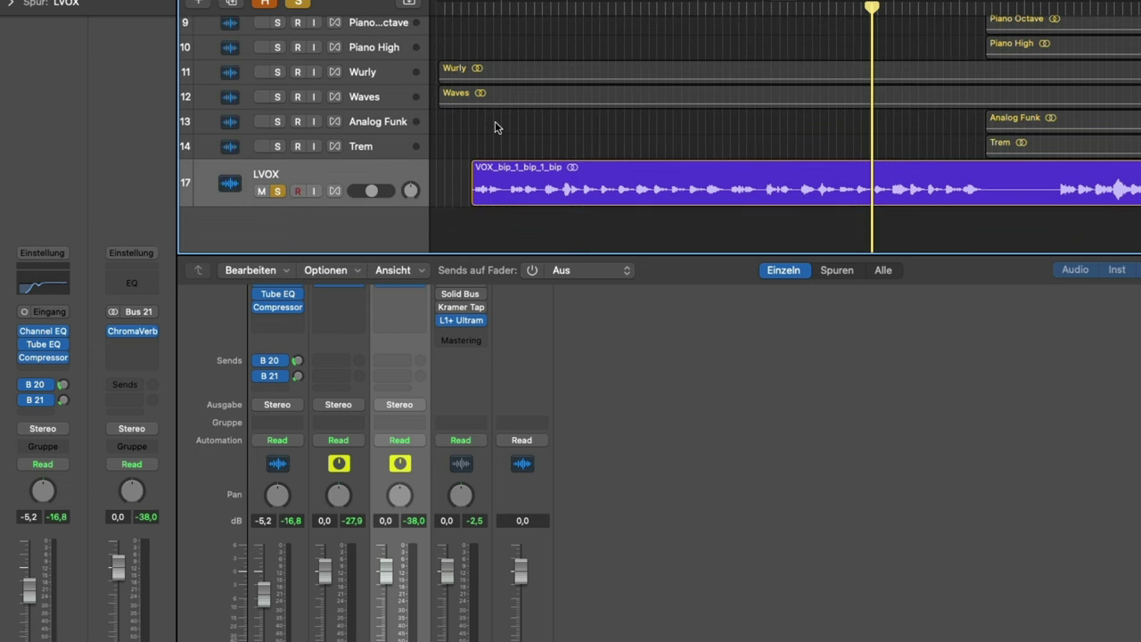
left_click(59, 364)
key("Escape")
left_click(38, 406)
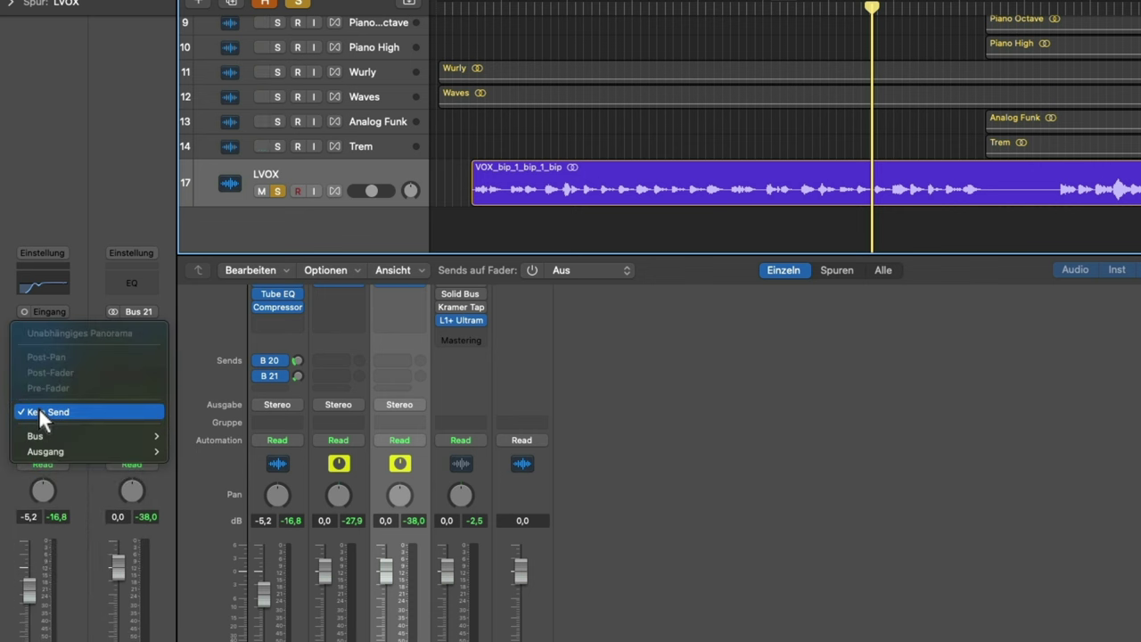
mouse_move(51, 434)
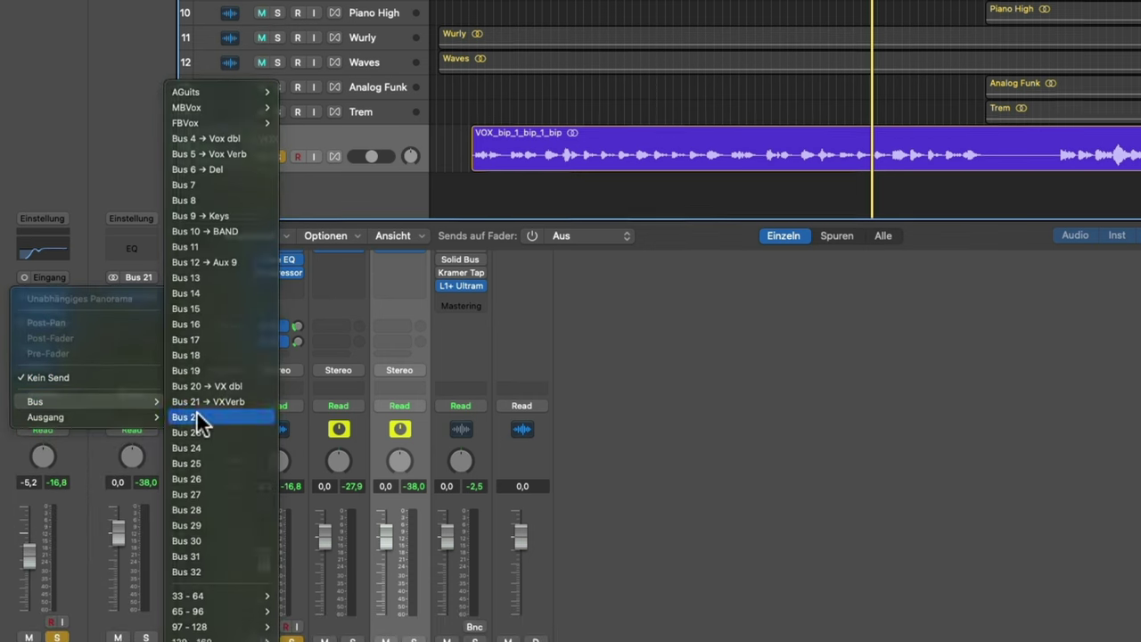
left_click(196, 417)
Rename the Bus 22 aux channel as DEL and insert the Stereo Delay plug-in on it.
left_click(468, 598)
double_click(468, 599)
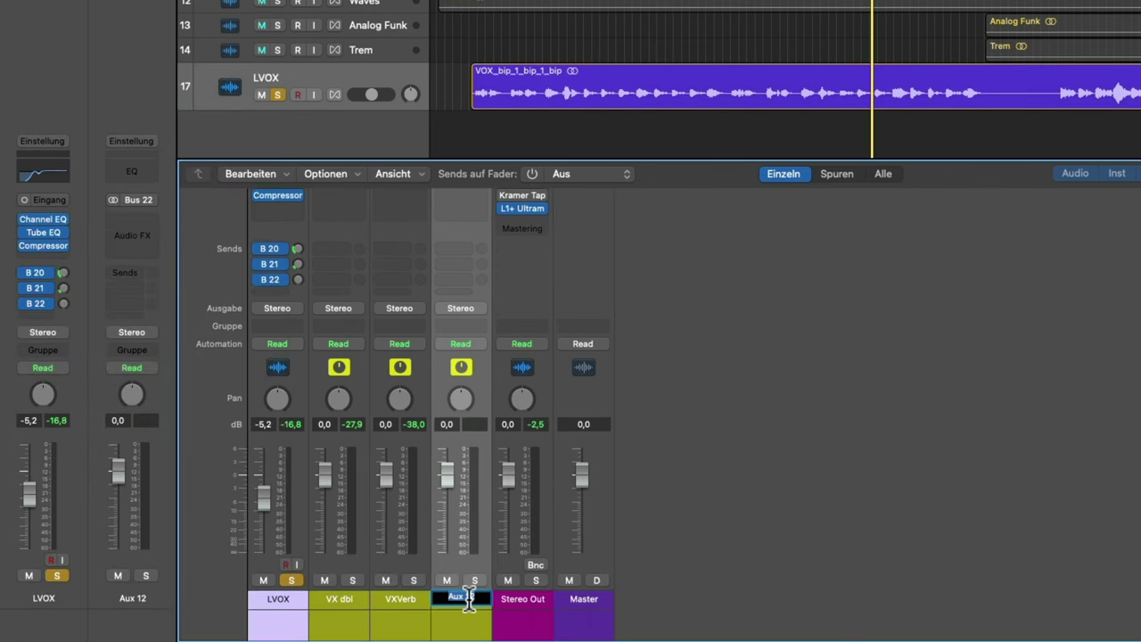
key("Return")
scroll(495, 499, "up", 3)
left_click(472, 294)
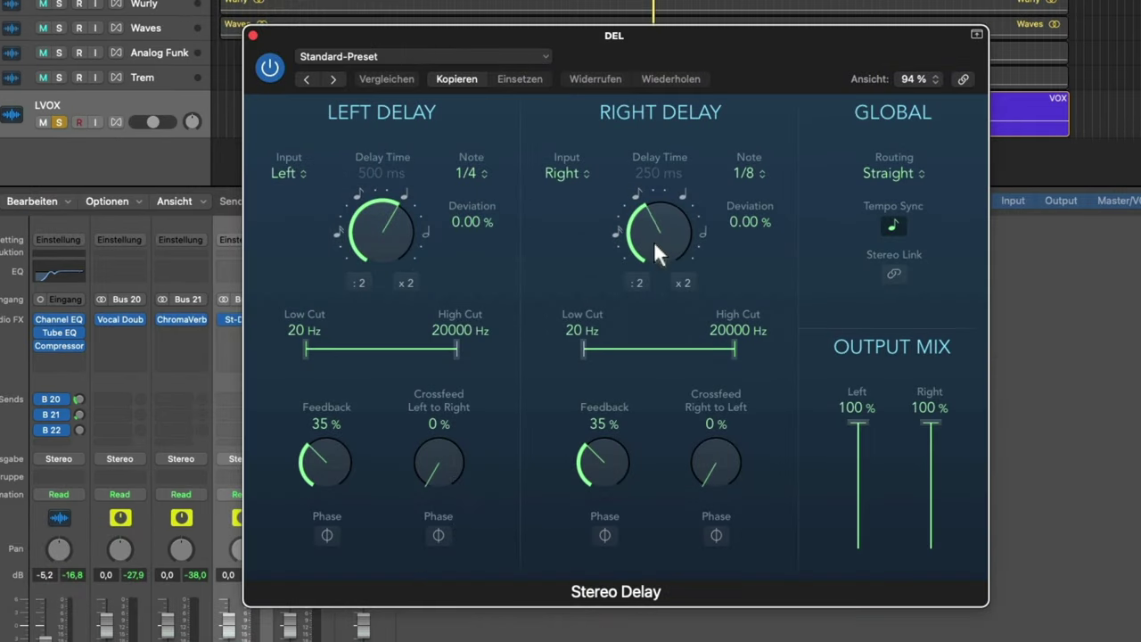
Set the left delay to a 1/4 note with +50.00 % deviation and the right delay to 1/4 with -3.33 %.
left_click_drag(655, 246, 635, 204)
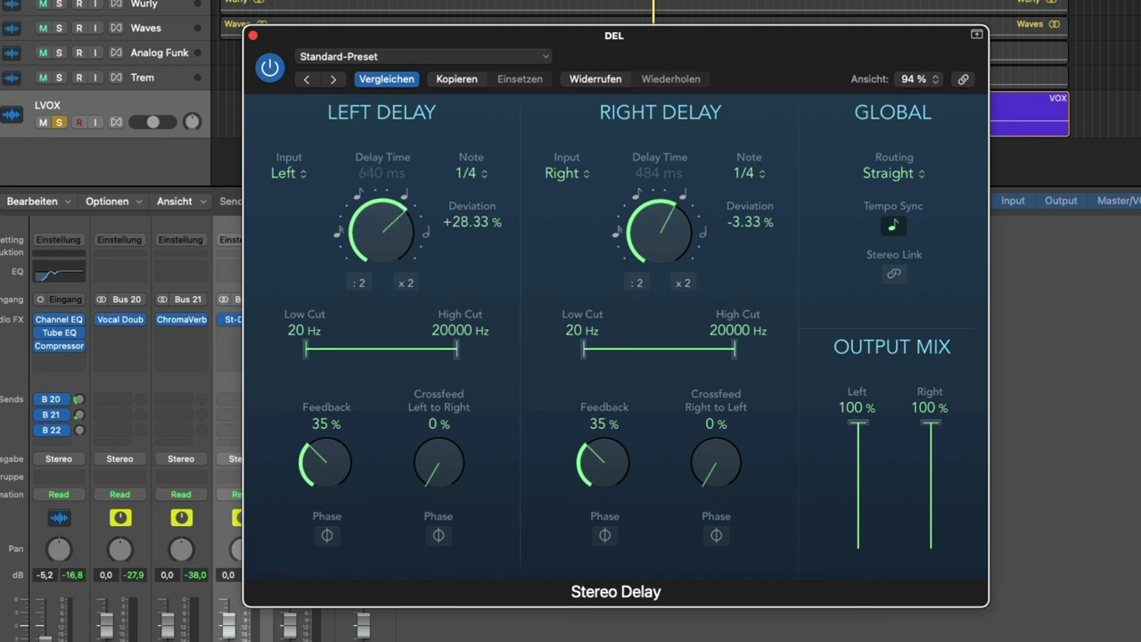
mouse_move(459, 223)
left_mouse_down()
mouse_move(459, 201)
mouse_move(469, 206)
left_mouse_up()
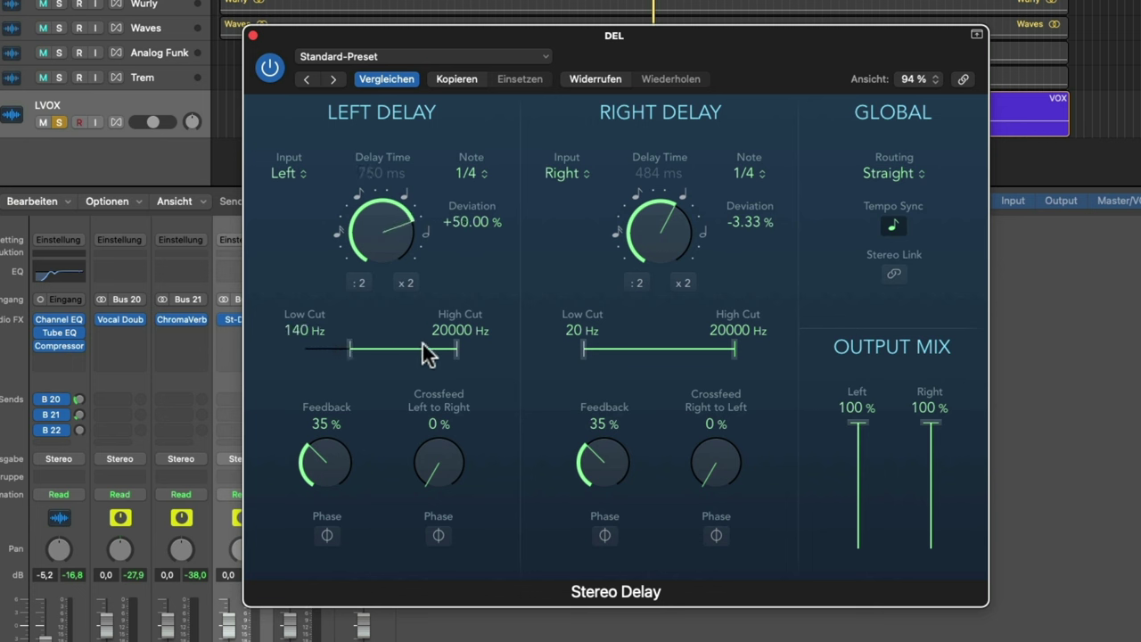
Limit the left delay to 110–4700 Hz with 19 % feedback and the right delay to 90–5600 Hz with 18 % feedback.
left_click_drag(349, 349, 343, 349)
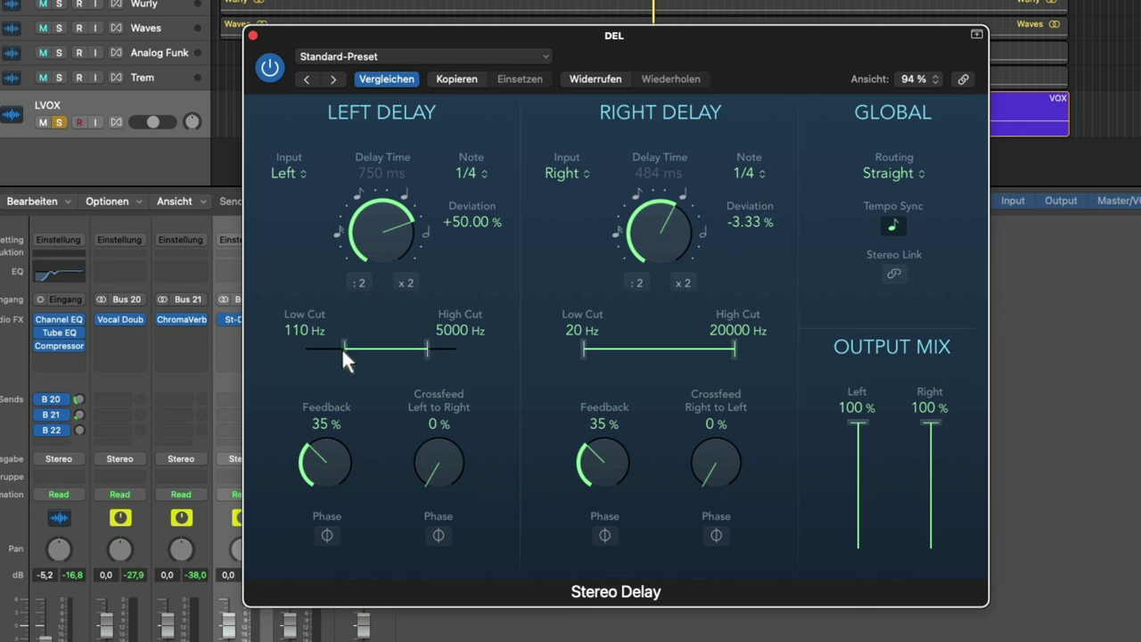
left_click_drag(578, 352, 617, 350)
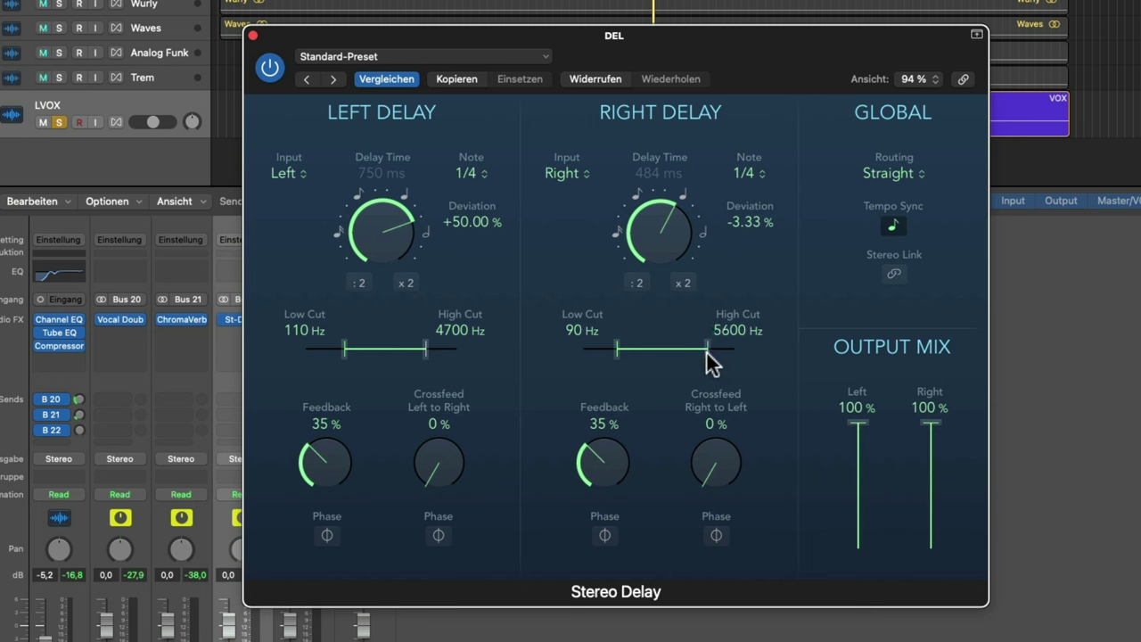
left_click_drag(623, 476, 592, 470)
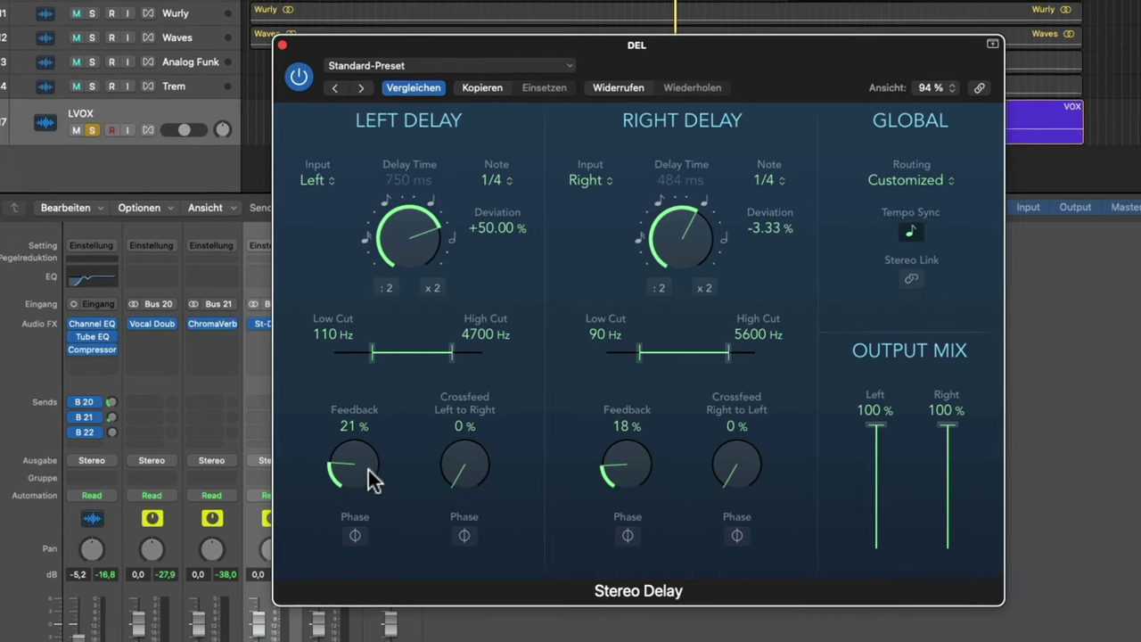
left_click_drag(331, 464, 324, 469)
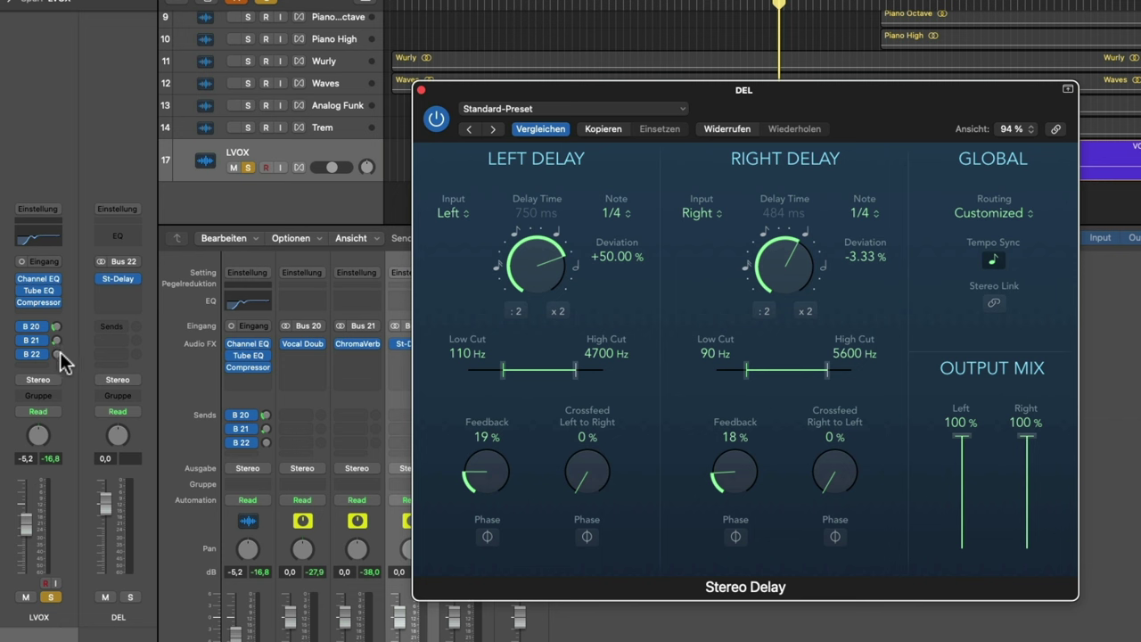
Play the vocal with AGuits soloed from an earlier point and balance the LVOX send to Bus 22 by ear.
left_click(510, 3)
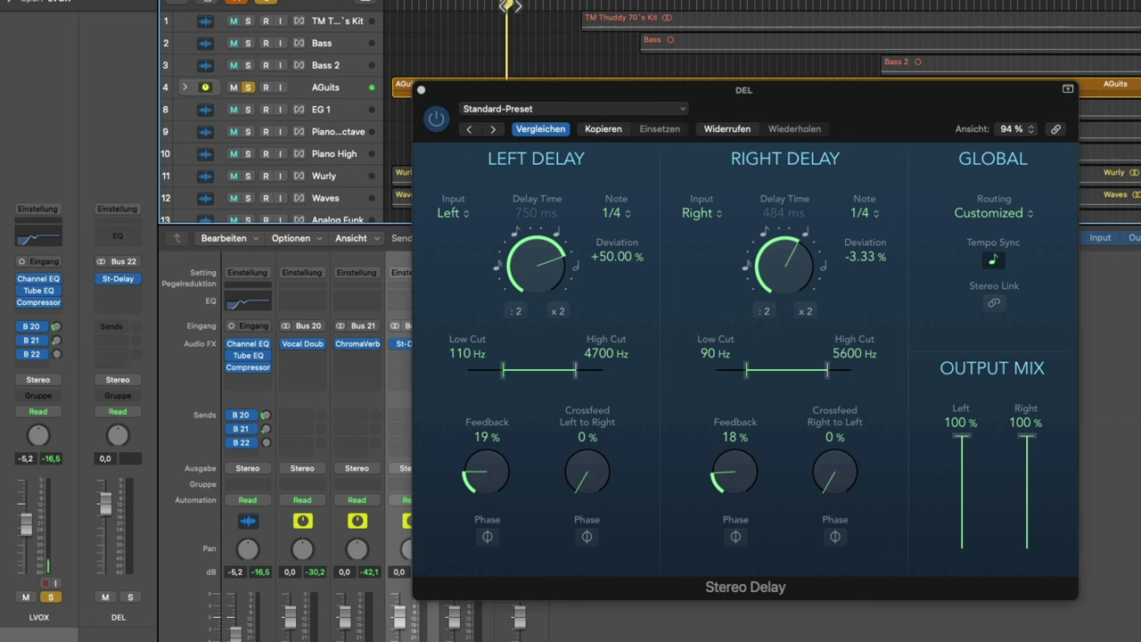
key("space")
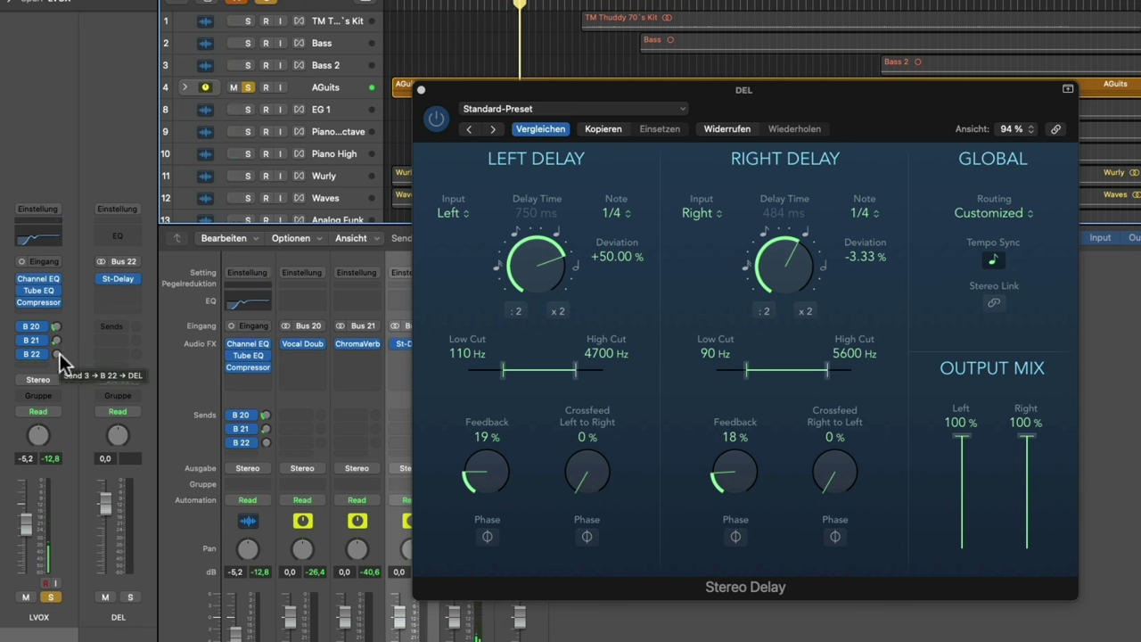
left_click_drag(56, 354, 38, 308)
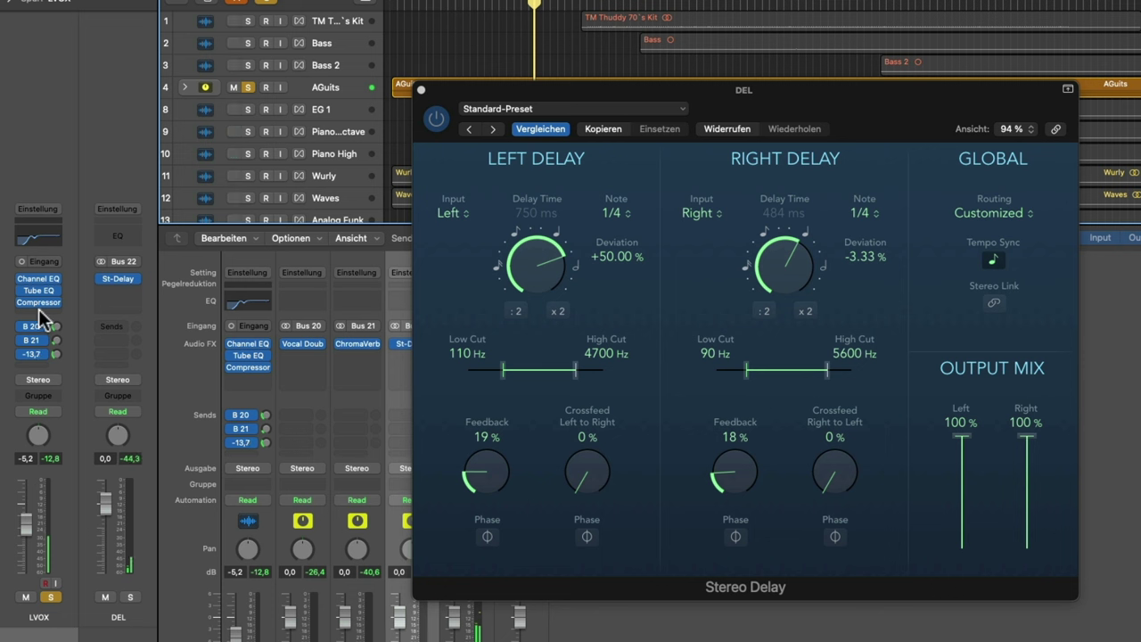
left_click(56, 355)
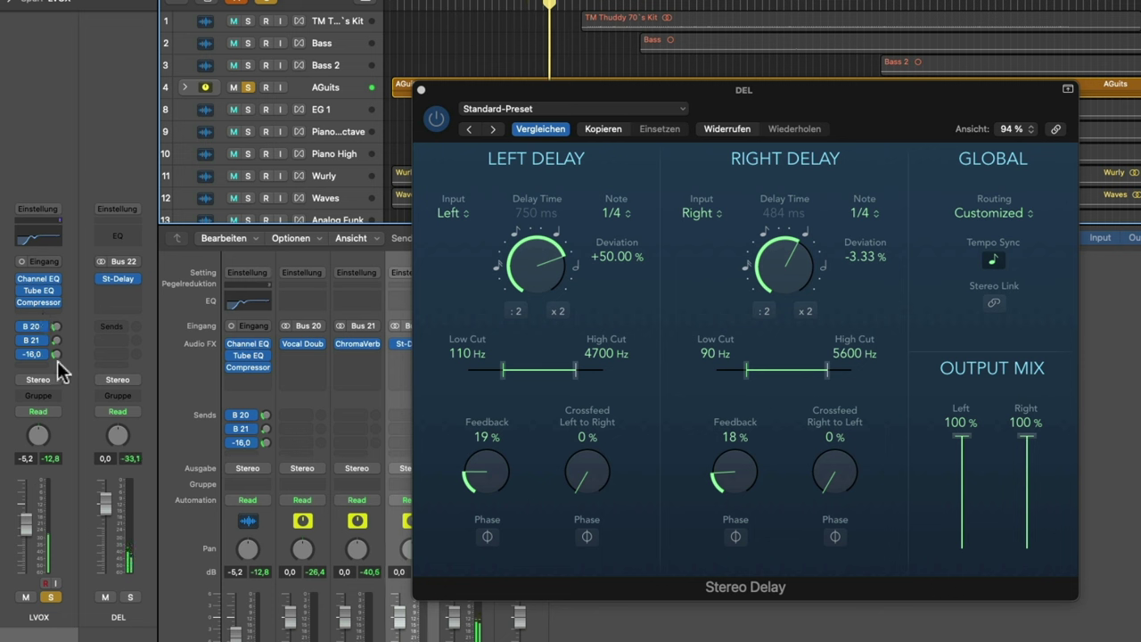
left_click_drag(55, 354, 45, 316)
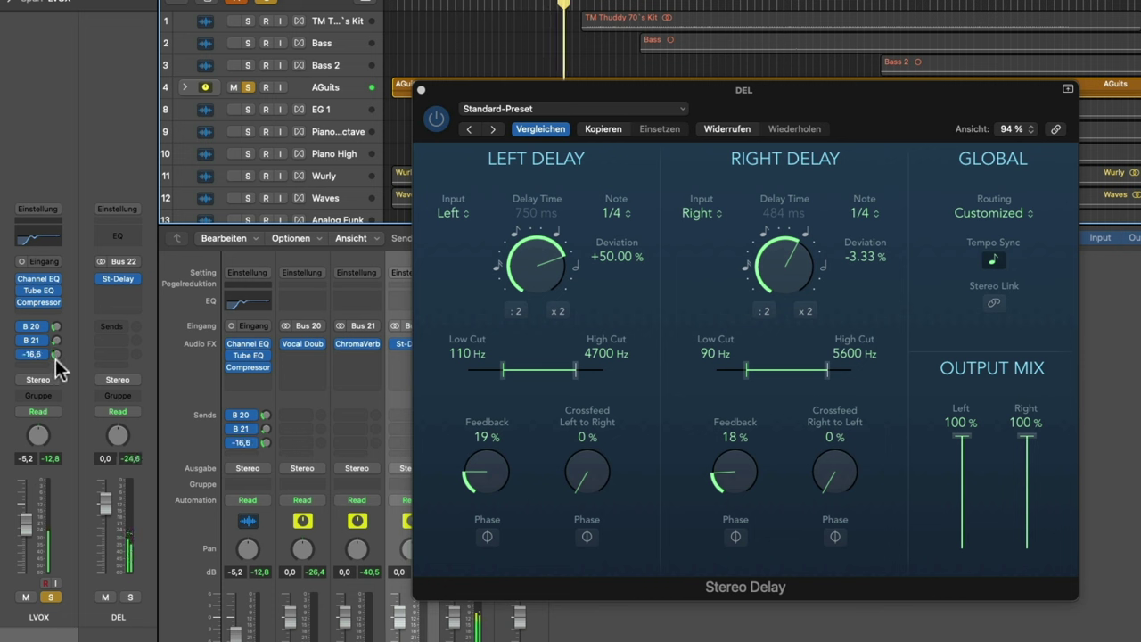
left_click_drag(55, 354, 59, 366)
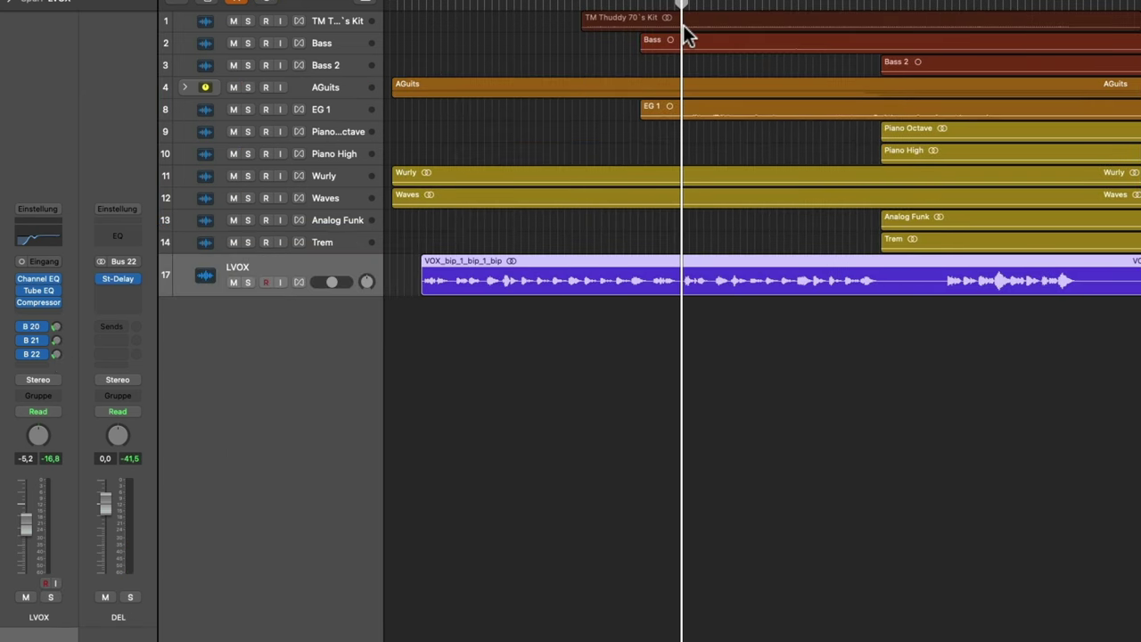
Audition the LVOX track in solo with its inserts and sends, and return to the full mix.
left_click(249, 283)
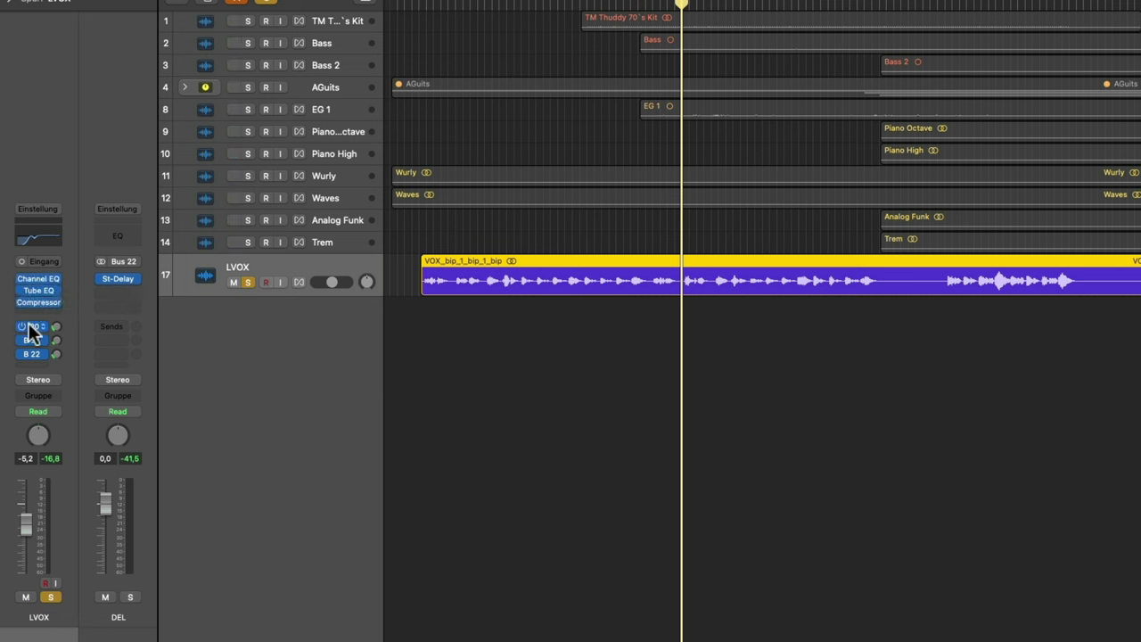
left_click_drag(16, 287, 17, 350)
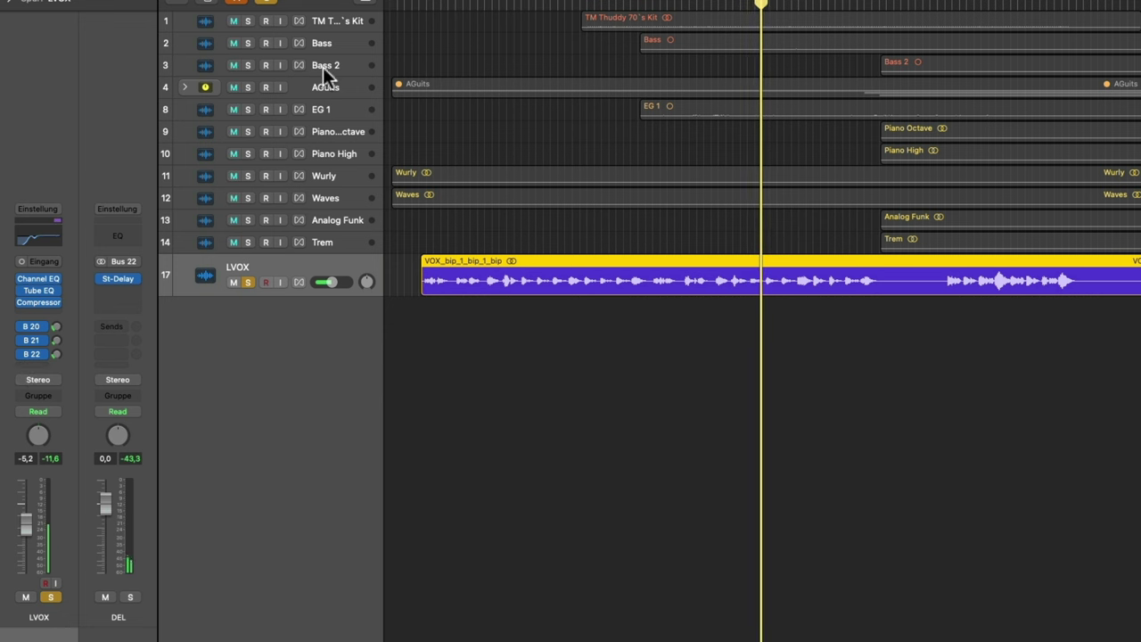
left_click(248, 282)
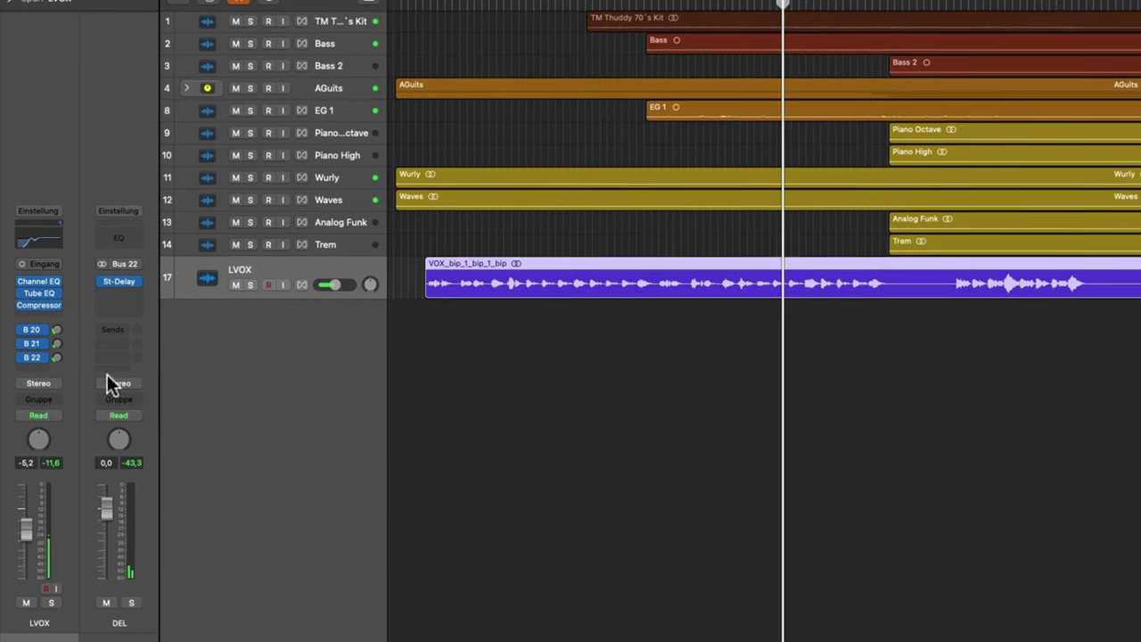
During full-mix playback, raise the LVOX fader to -4.7 dB and fine-tune its Bus 22 send by ear.
left_click_drag(60, 357, 60, 367)
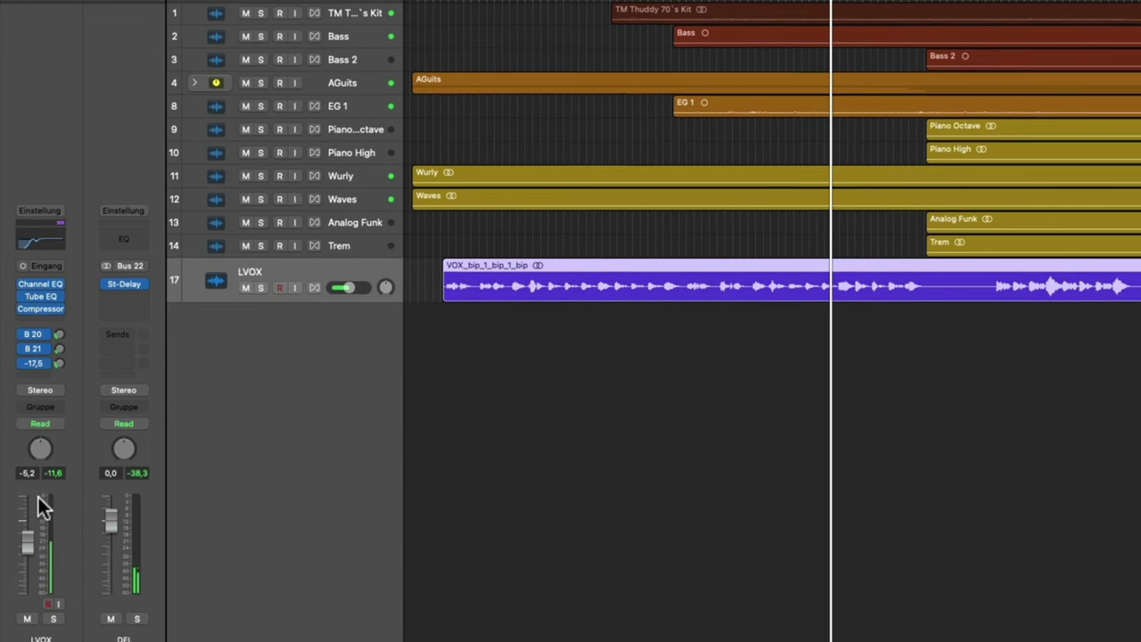
left_click_drag(31, 542, 31, 540)
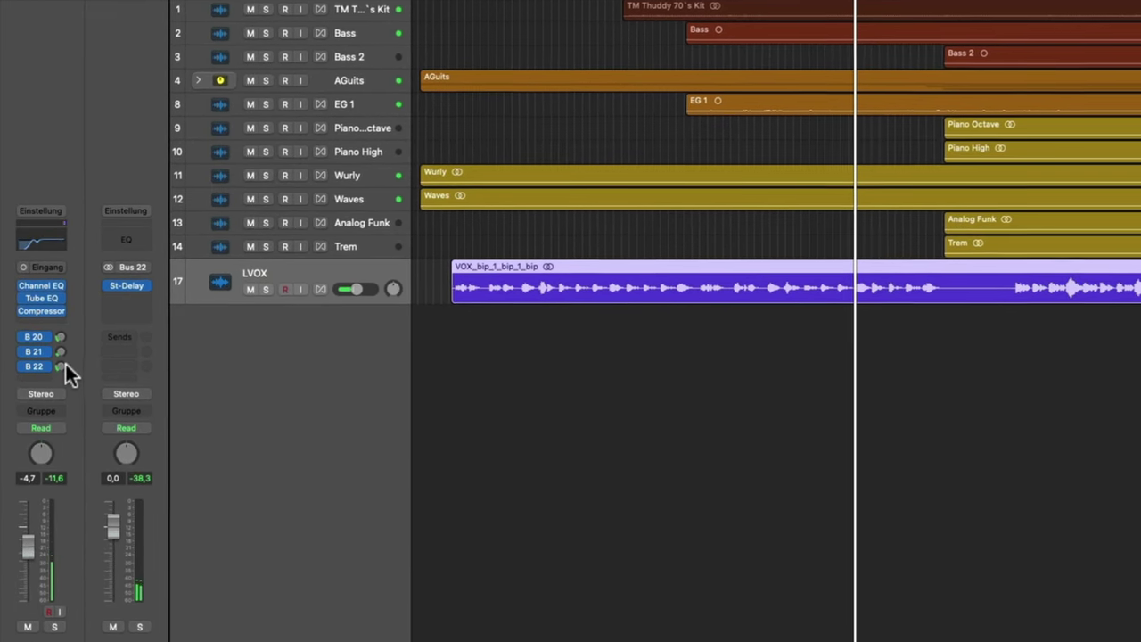
mouse_move(61, 366)
left_mouse_down()
mouse_move(59, 353)
mouse_move(55, 377)
left_mouse_up()
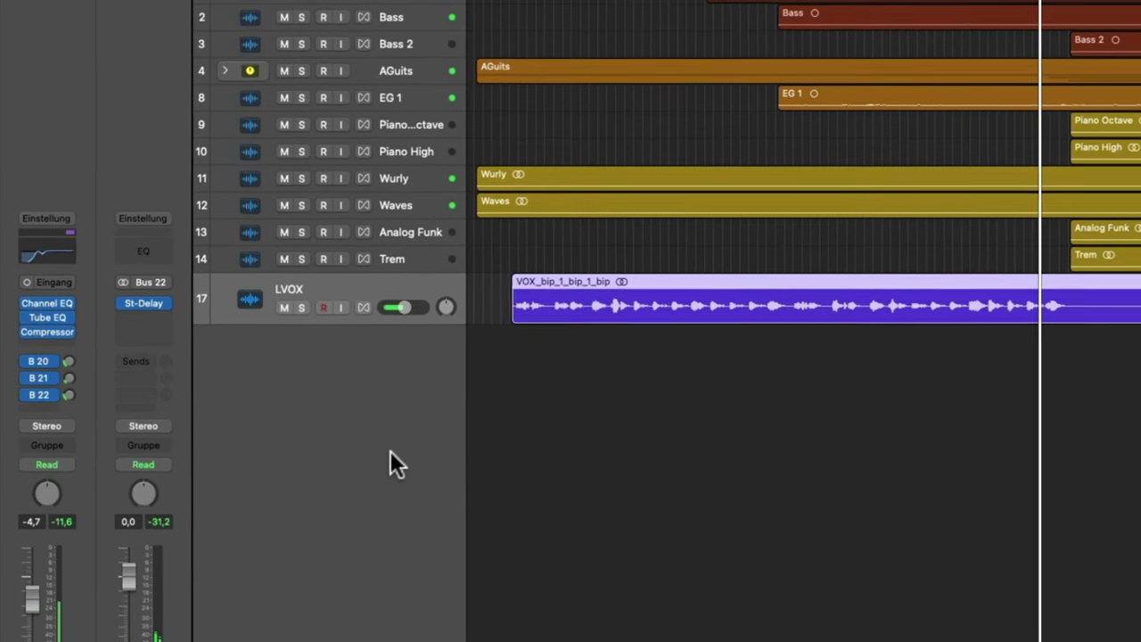
mouse_move(69, 399)
left_mouse_down()
mouse_move(62, 381)
mouse_move(60, 412)
left_mouse_up()
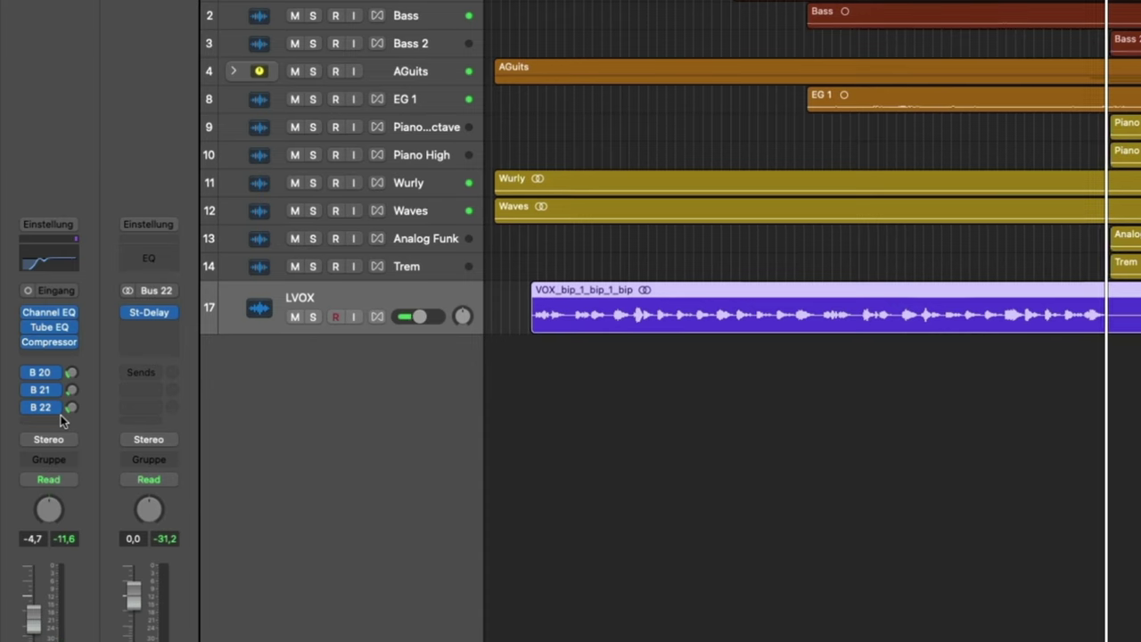